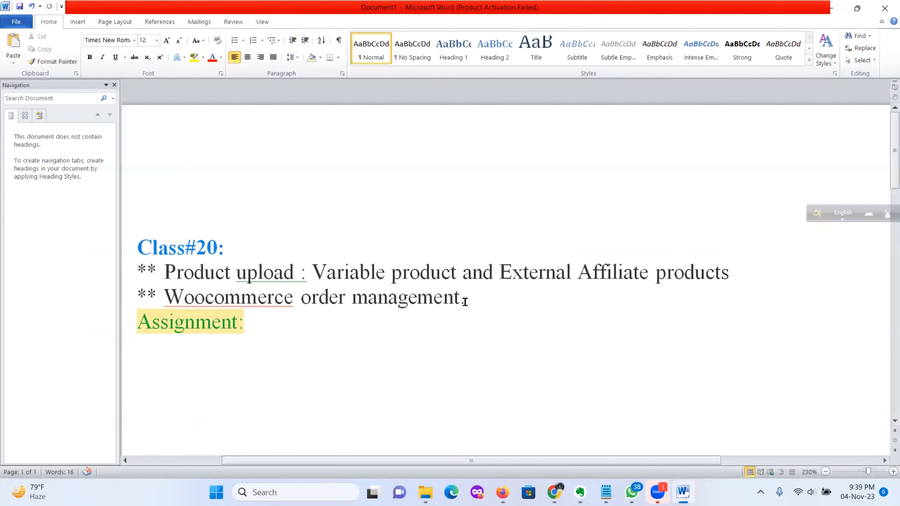
left_click_drag(466, 302, 166, 297)
left_click(470, 348)
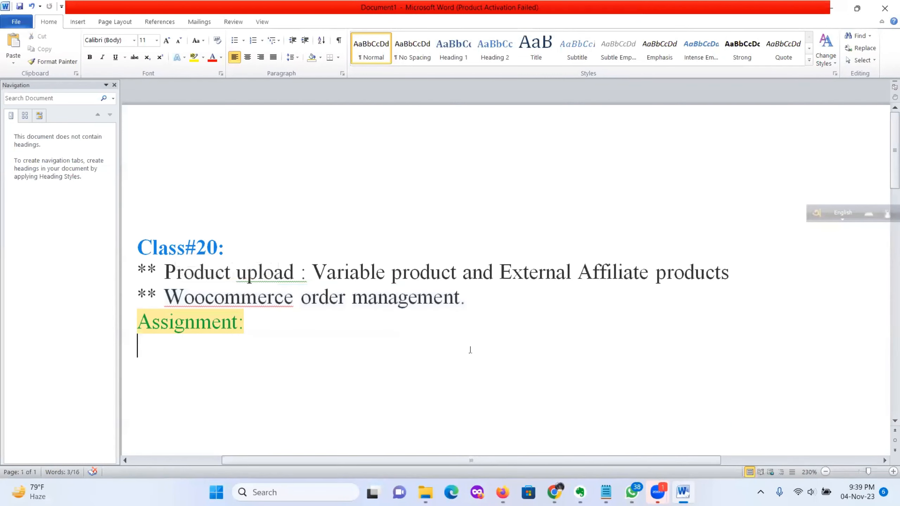
Switch from Word to Chrome and bring up the store's 2023 Summer New Fashionable T-shirt product page.
left_click(835, 4)
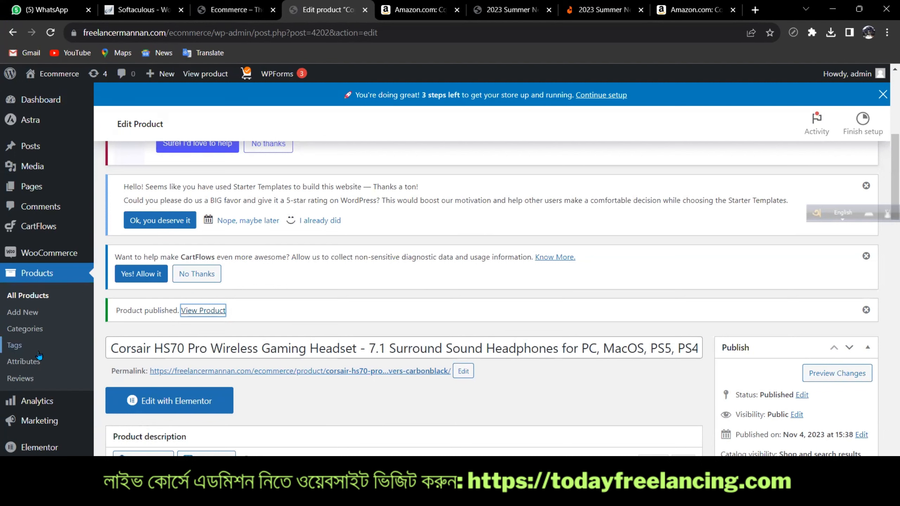
scroll(36, 330, "down", 5)
mouse_move(36, 329)
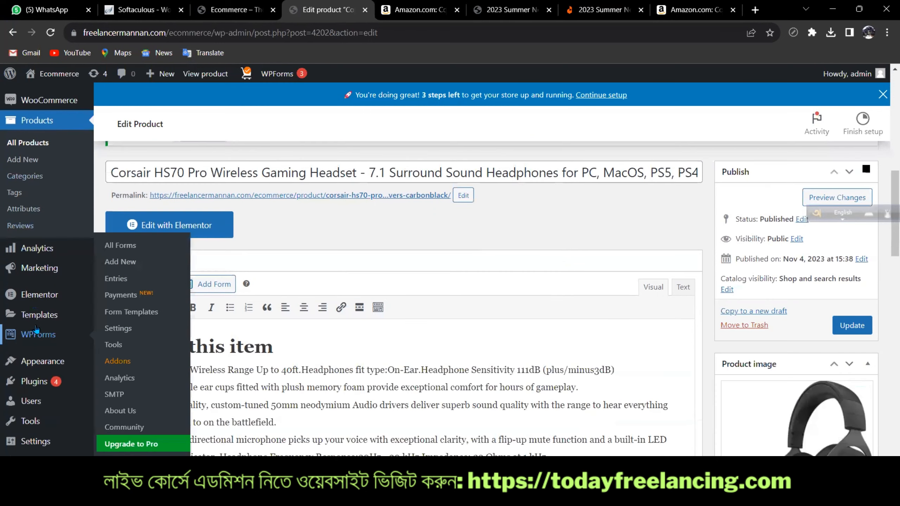
scroll(302, 313, "up", 12)
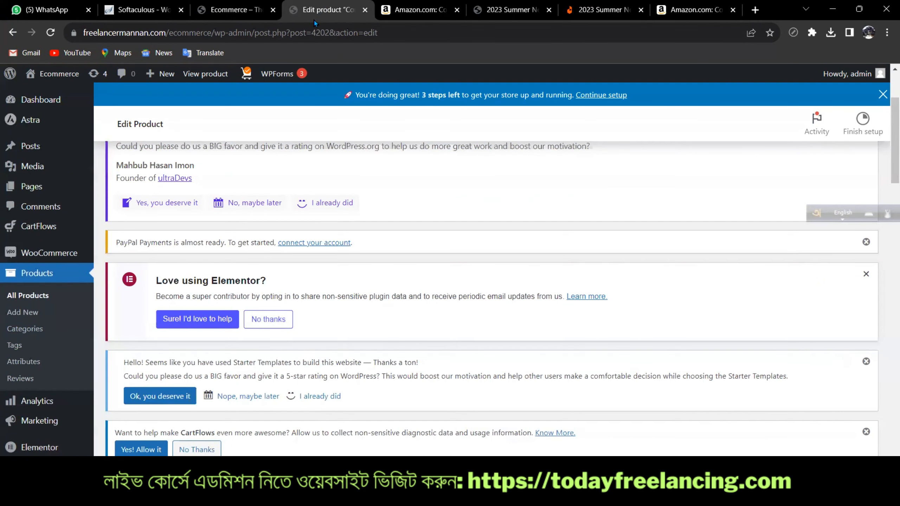
left_click(425, 11)
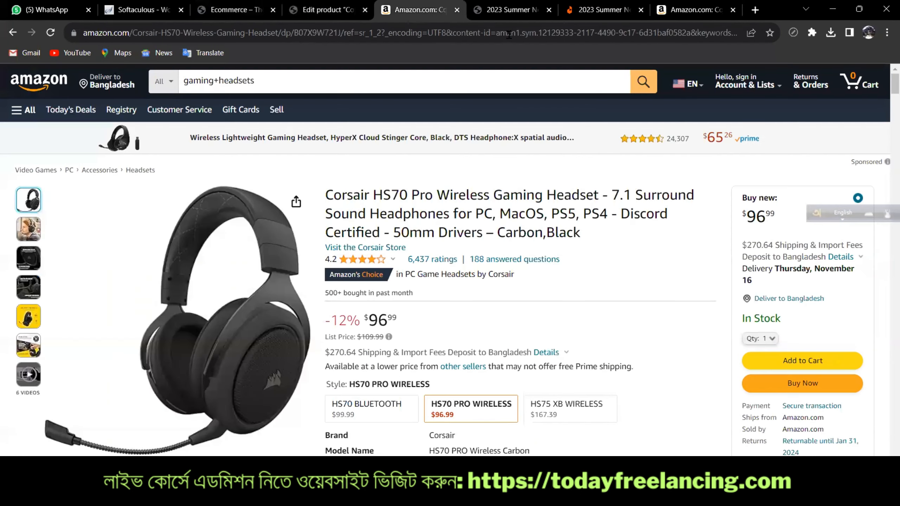
left_click(508, 14)
scroll(505, 269, "down", 3)
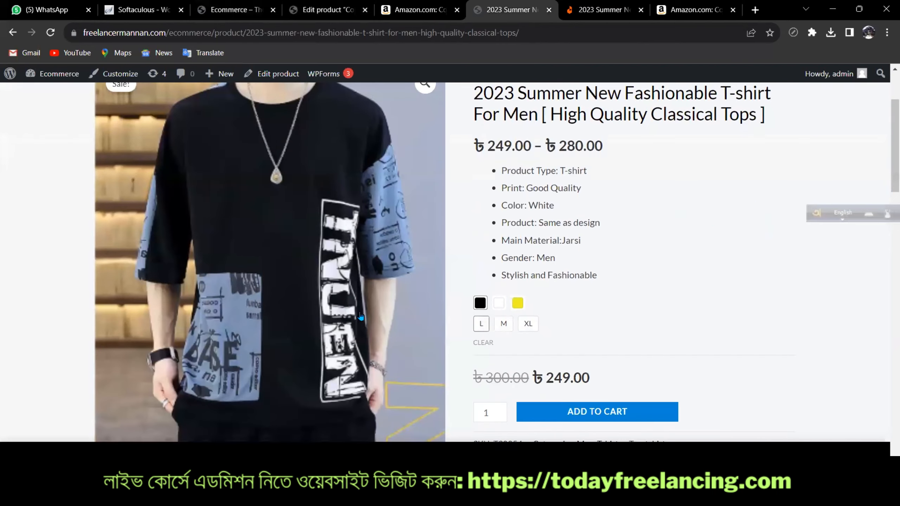
scroll(360, 317, "down", 3)
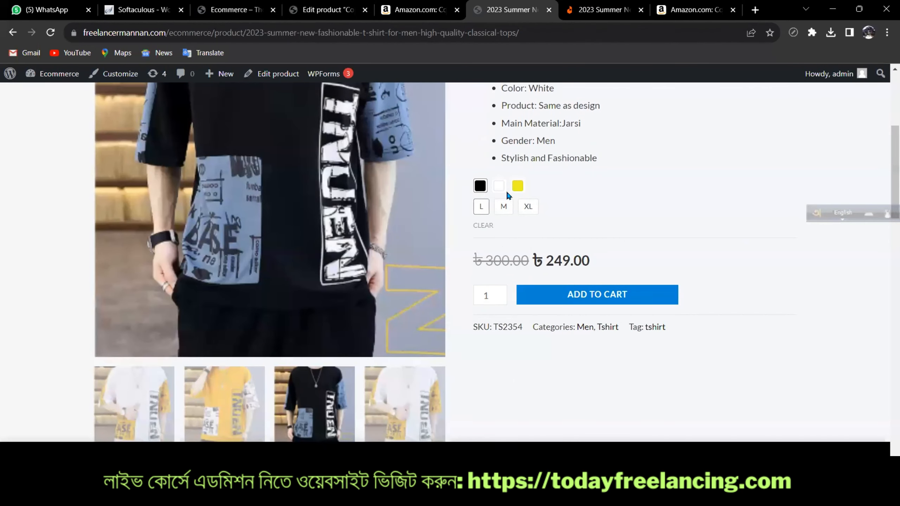
Choose the Black colour and size L for the T-shirt and add one to the cart.
left_click(480, 185)
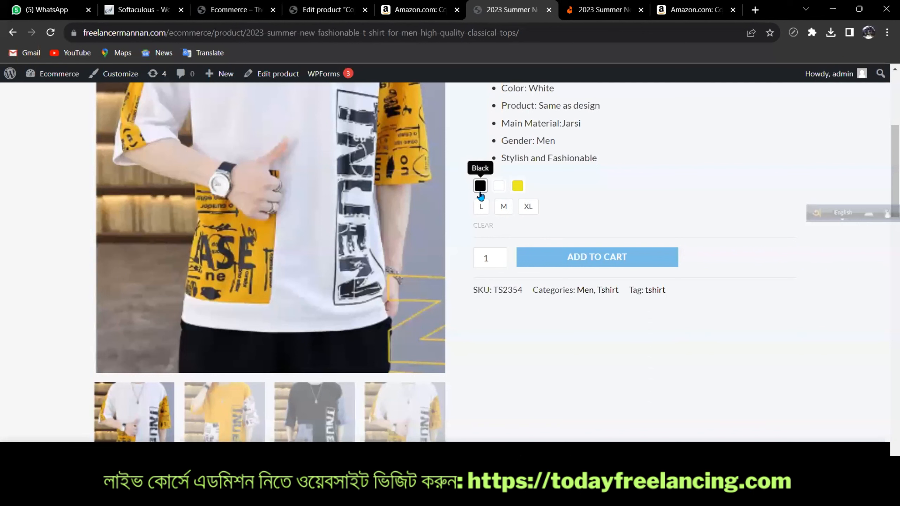
left_click(480, 185)
left_click(482, 206)
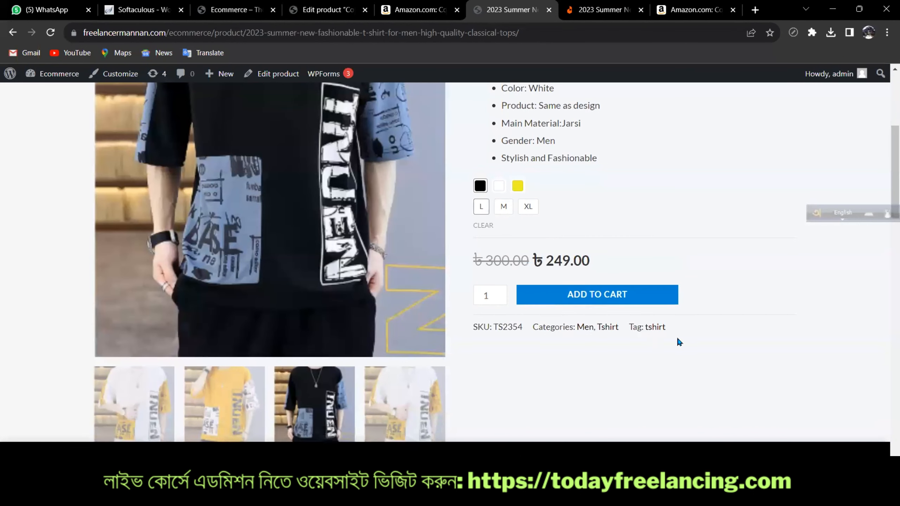
scroll(678, 347, "up", 3)
scroll(673, 355, "down", 3)
left_click(640, 304)
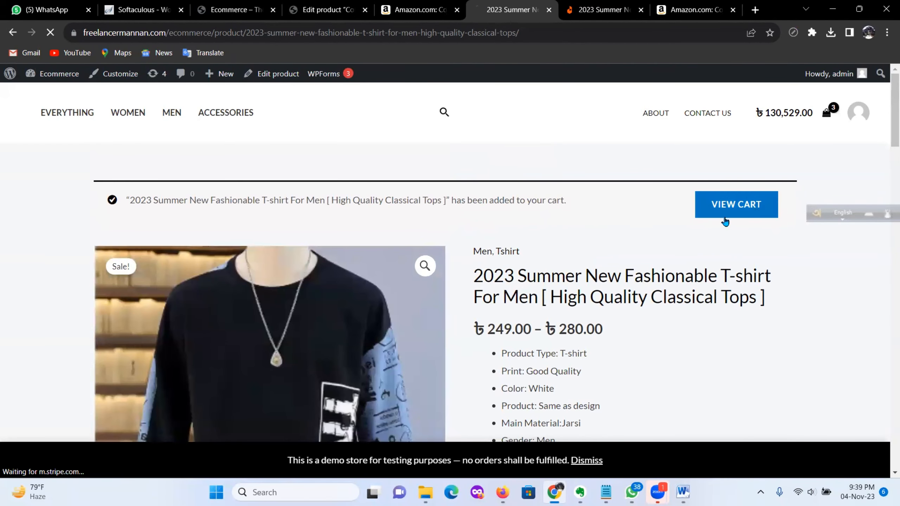
Open the cart and remove the Samsung refrigerator and the Black, XL T-shirt from it.
left_click(726, 212)
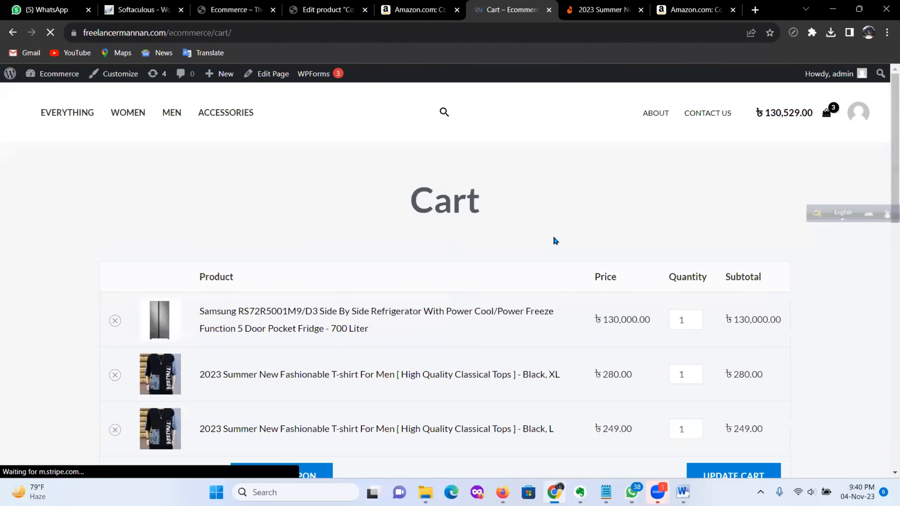
scroll(198, 227, "down", 5)
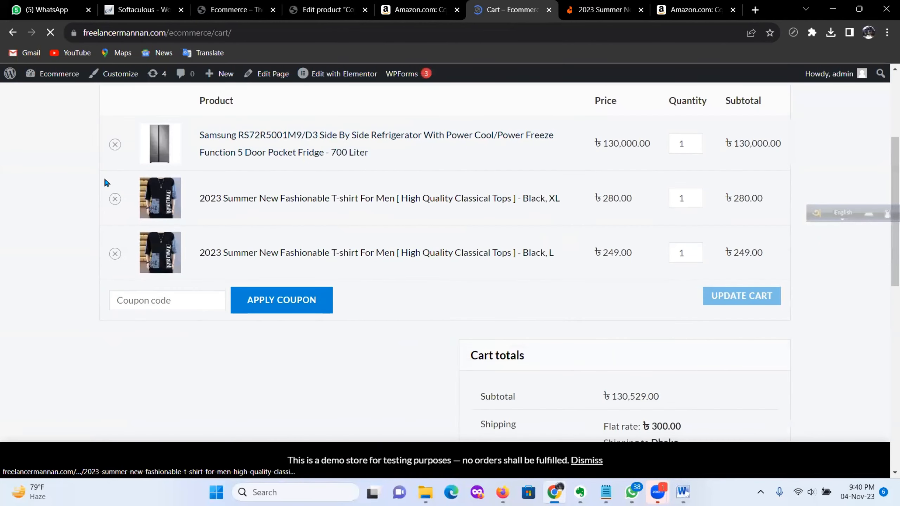
left_click(115, 145)
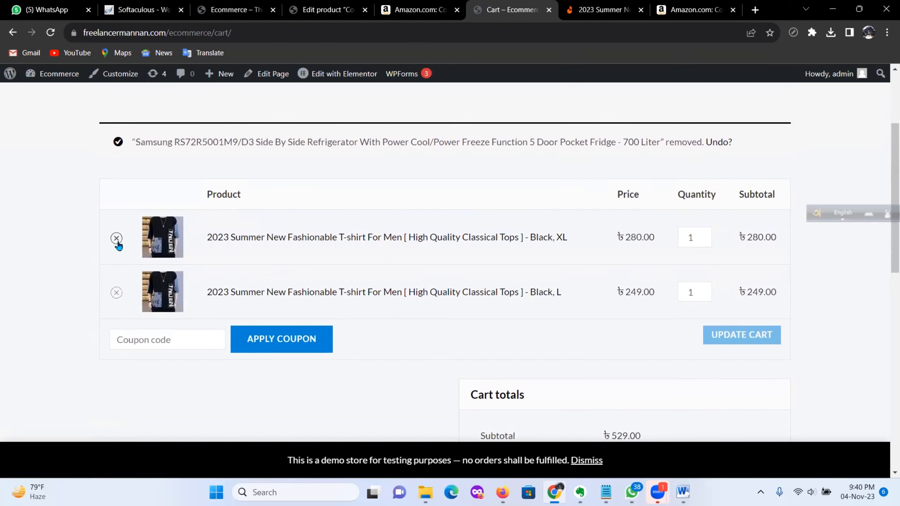
left_click(116, 238)
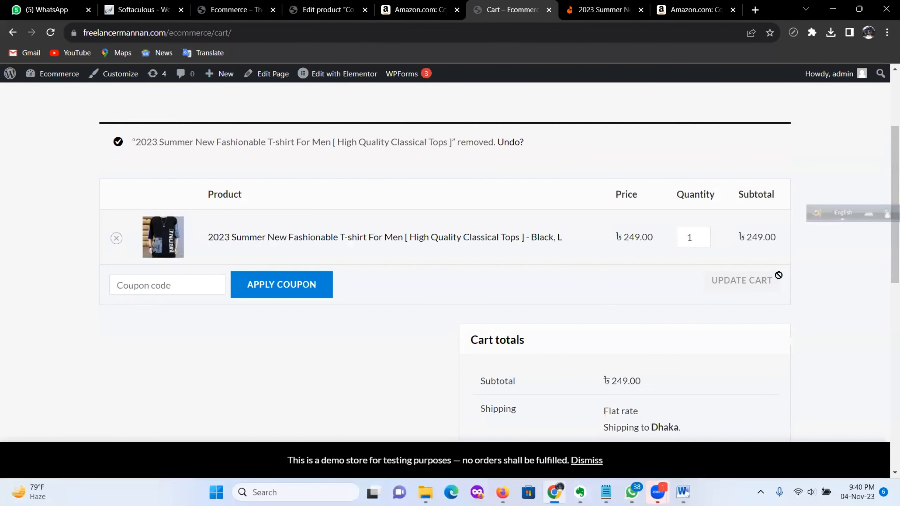
Proceed from the cart to checkout with the Black, L T-shirt.
scroll(706, 315, "down", 2)
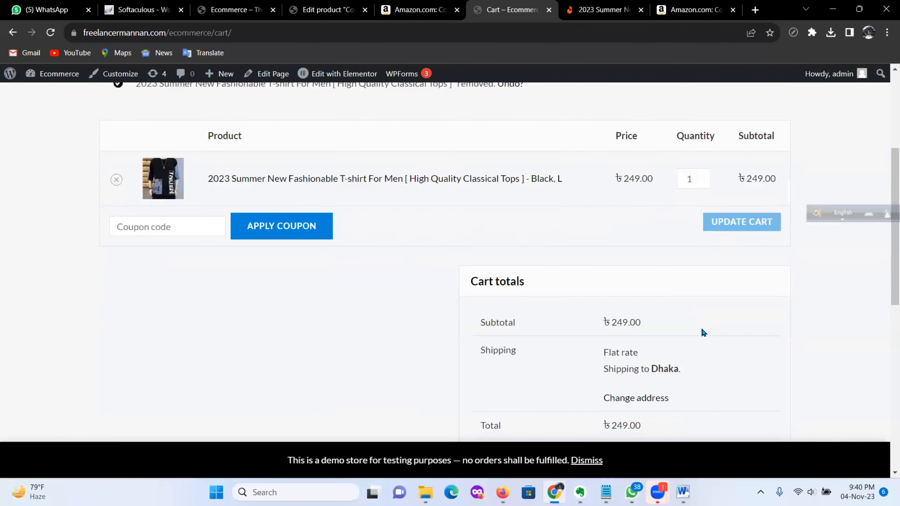
scroll(701, 361, "down", 3)
left_click(646, 358)
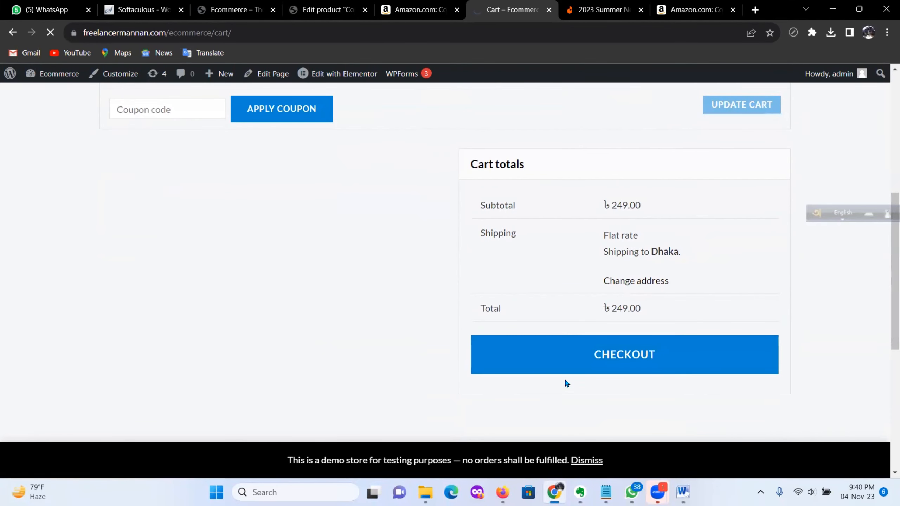
Fill in the billing details with "Test" as the first name and "test" as the last name.
scroll(428, 362, "down", 8)
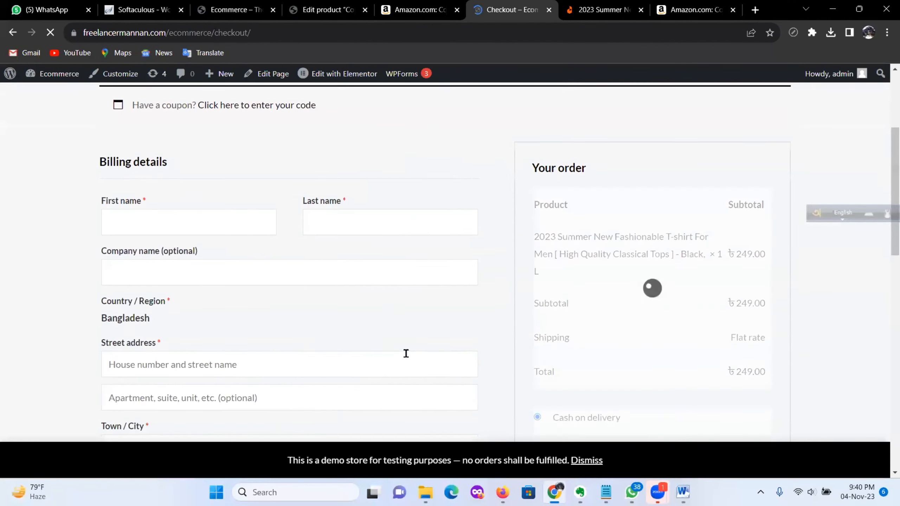
scroll(397, 337, "up", 5)
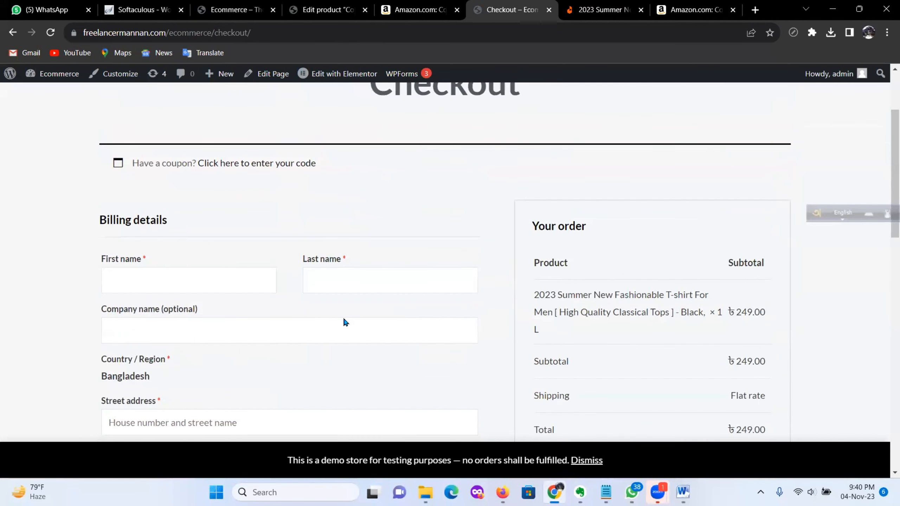
left_click(160, 280)
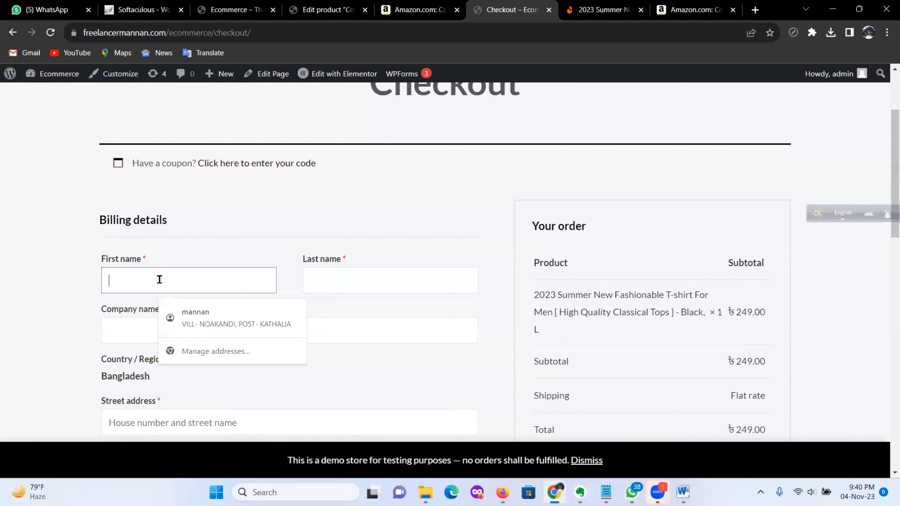
type("Tst")
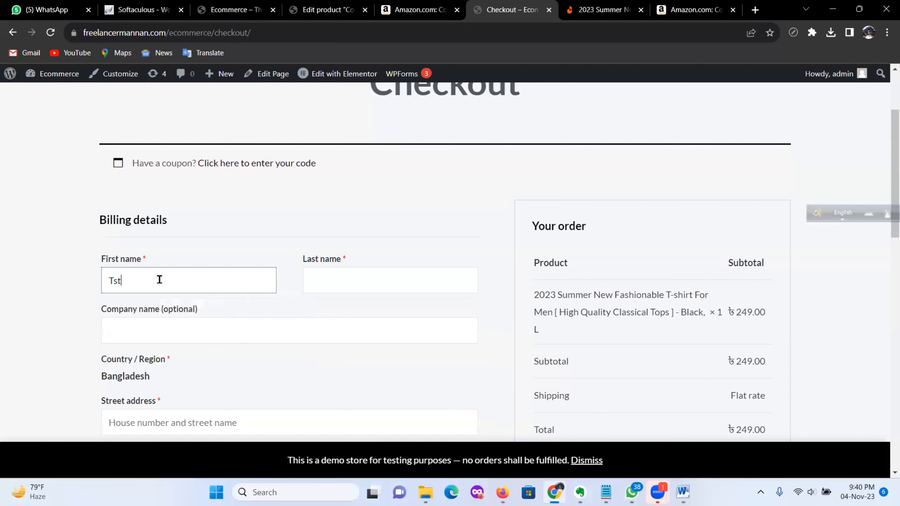
key("BackSpace")
type("est")
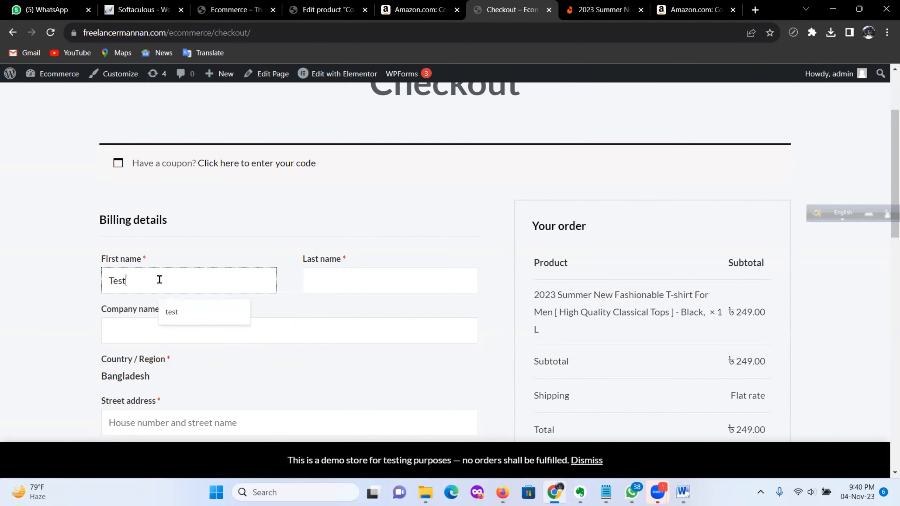
left_click(342, 281)
type("test")
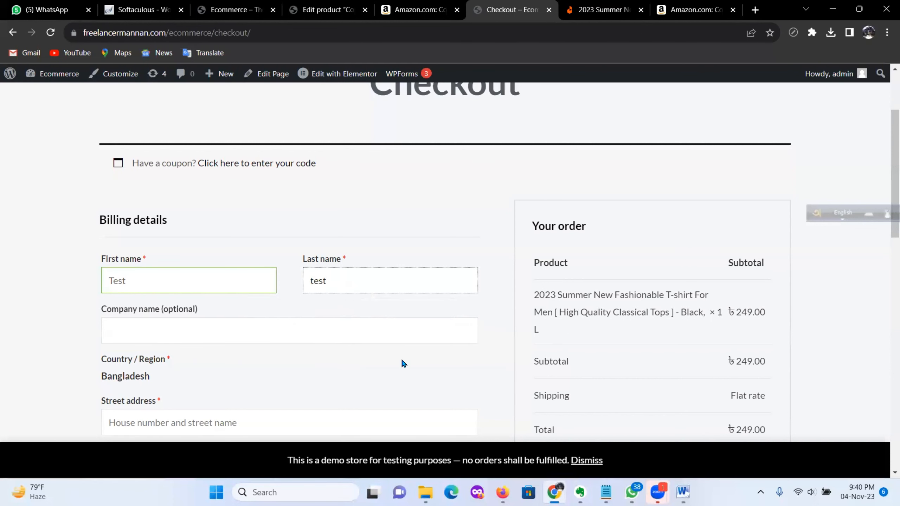
Enter "test" for both street address lines and for the town or city.
scroll(402, 362, "down", 3)
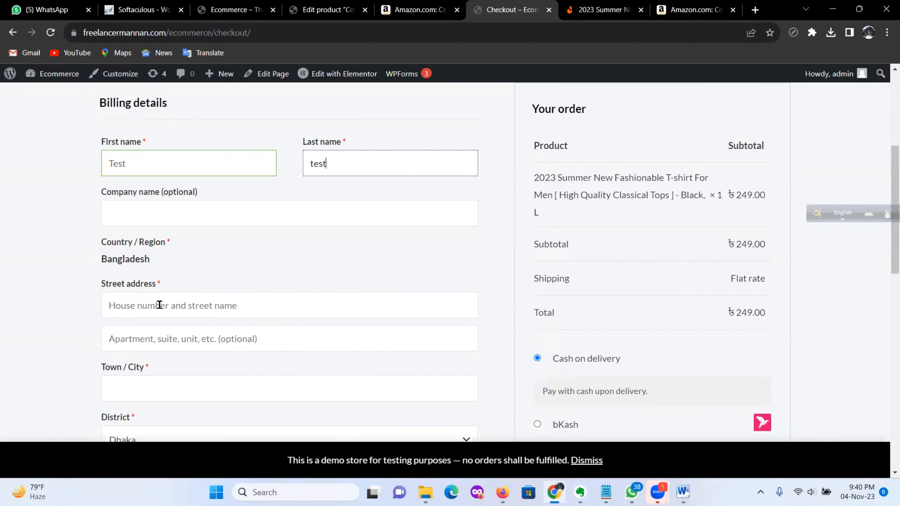
left_click(186, 305)
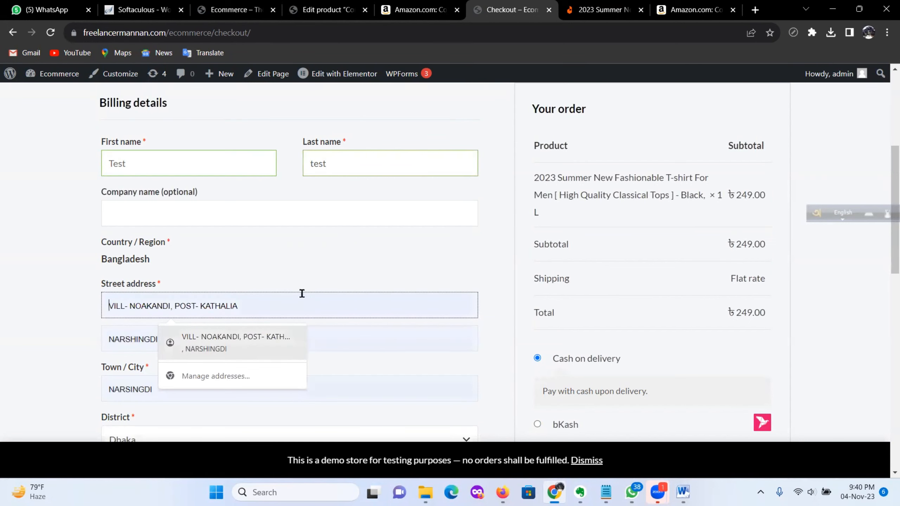
type("test")
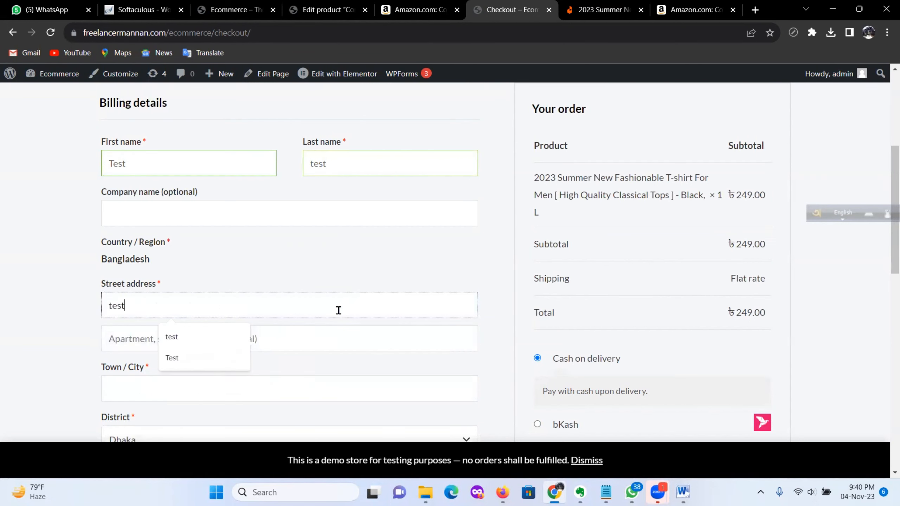
left_click(372, 336)
type("test")
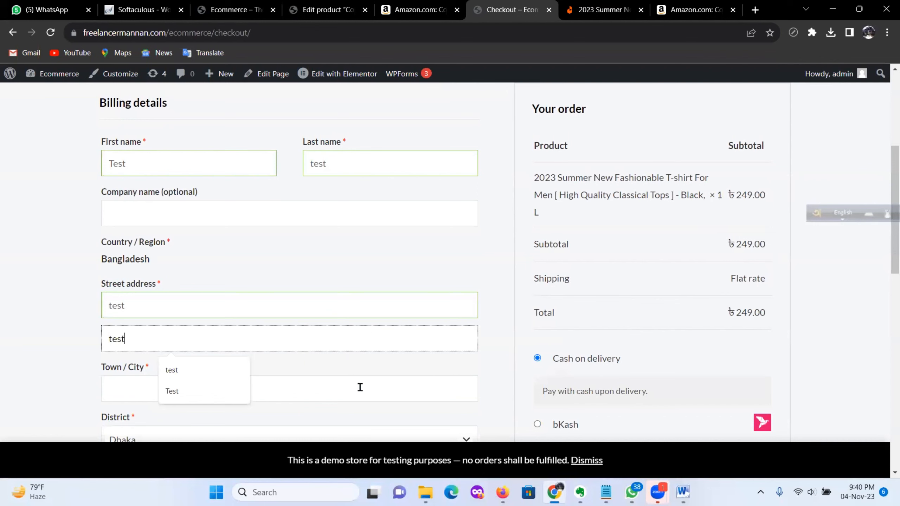
left_click(338, 394)
type("test")
Set the billing postcode to 1000.
scroll(389, 381, "down", 5)
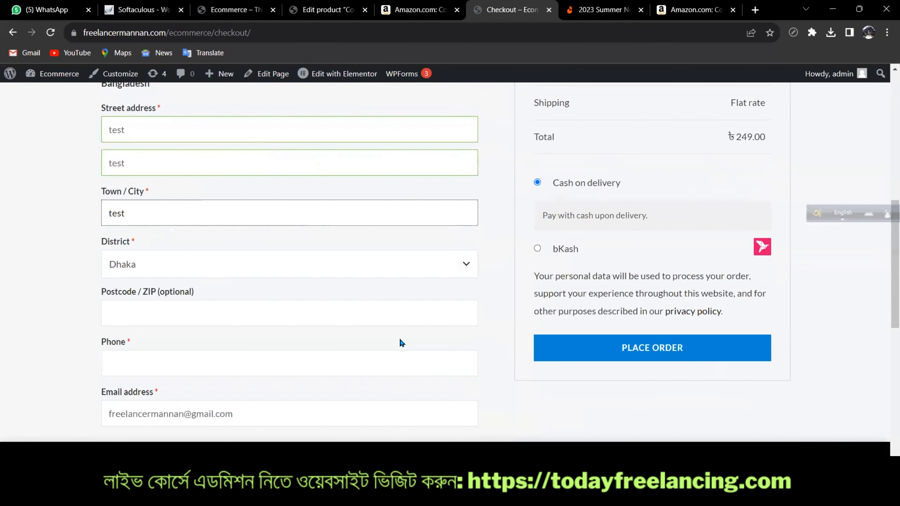
left_click(208, 317)
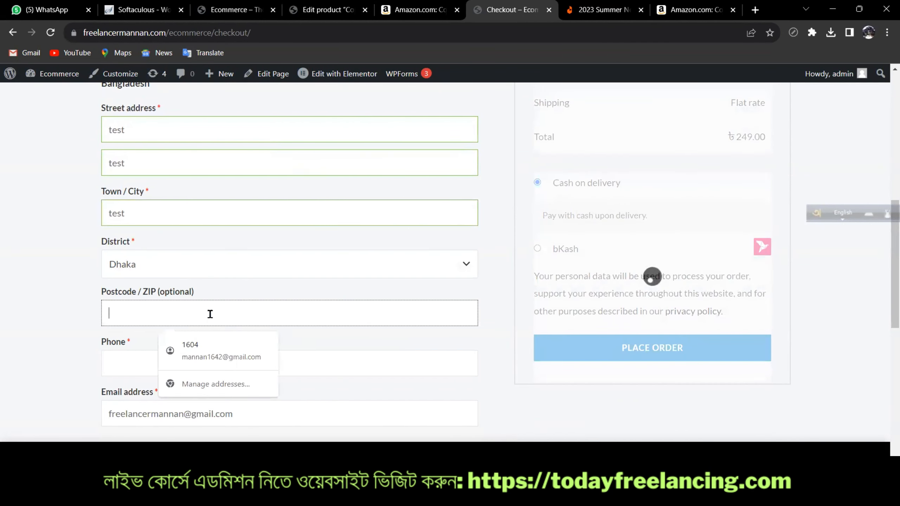
type("10-0")
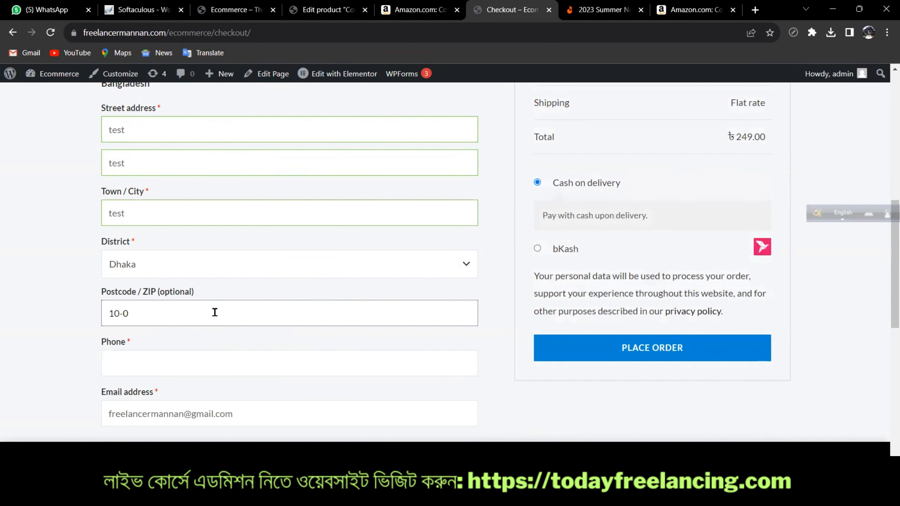
key("BackSpace")
key("BackSpace")
type("00")
Fill in the customer's phone number in the billing details.
left_click(223, 370)
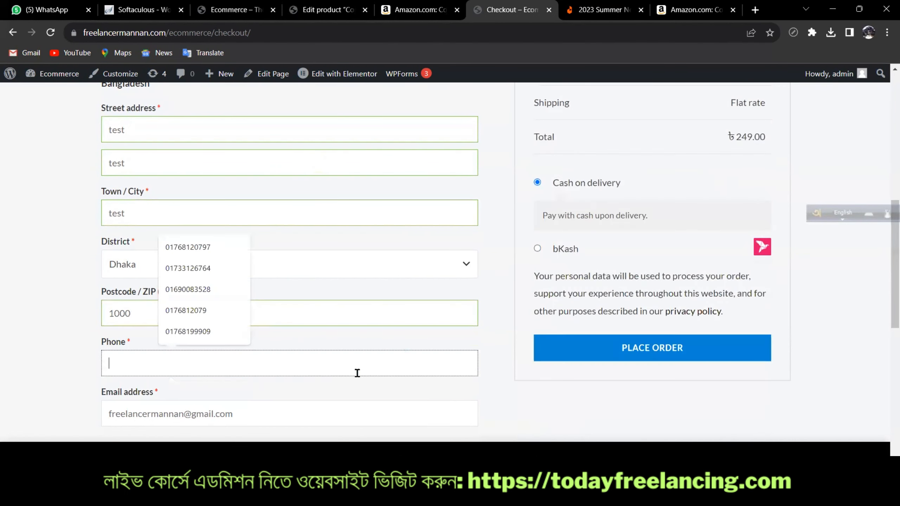
type("017")
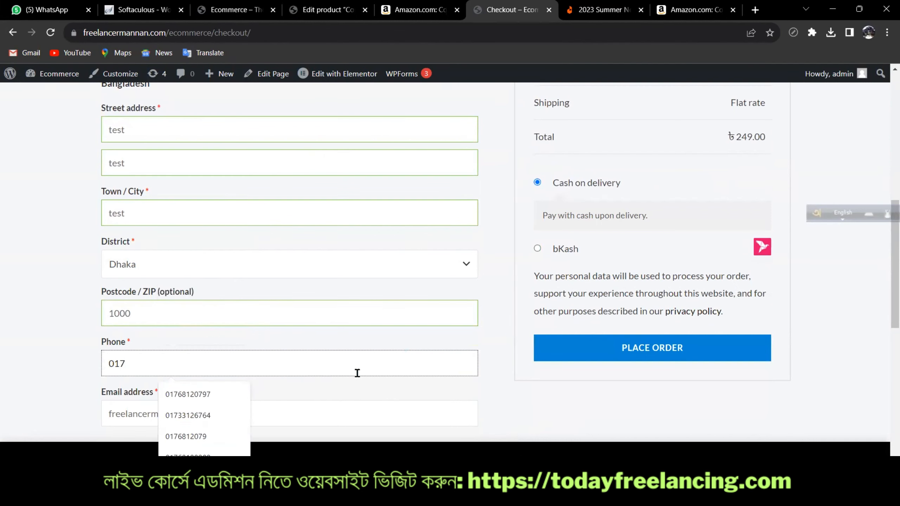
type("88888888")
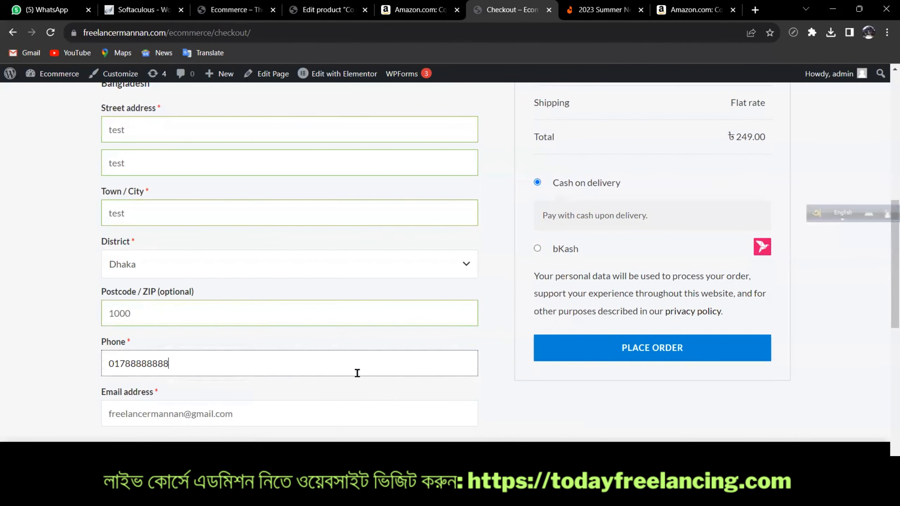
type("8")
Add the placeholder text "sdfgdfgdfgfdg" as the order notes.
scroll(357, 373, "down", 3)
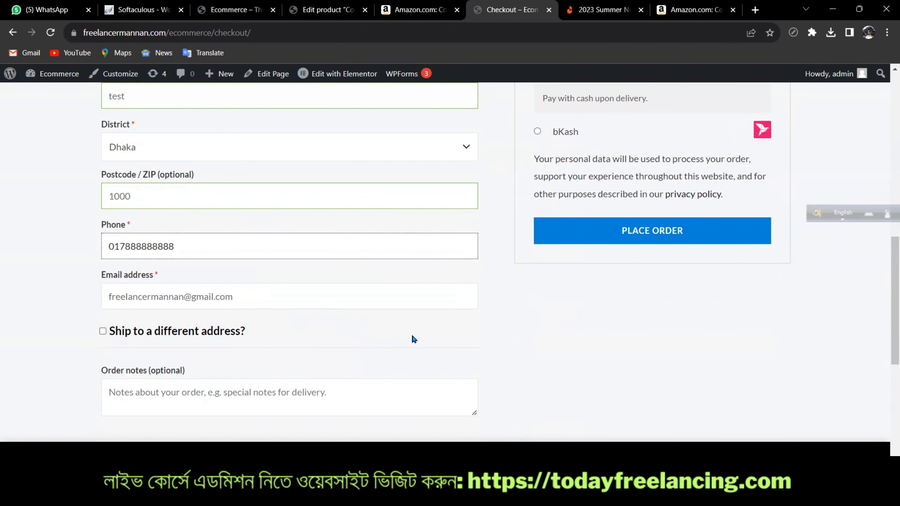
scroll(618, 297, "down", 3)
left_click(250, 283)
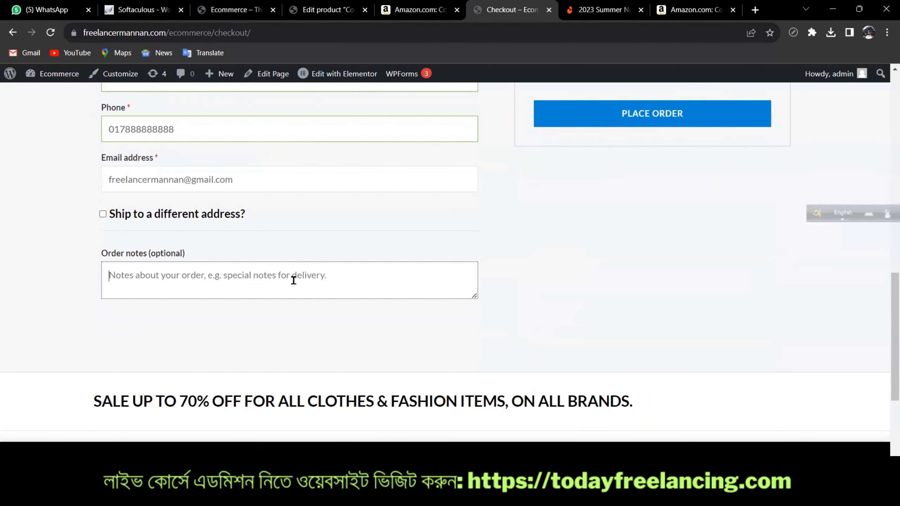
type("sdfgdfgdfgfdgdfg")
left_click(673, 307)
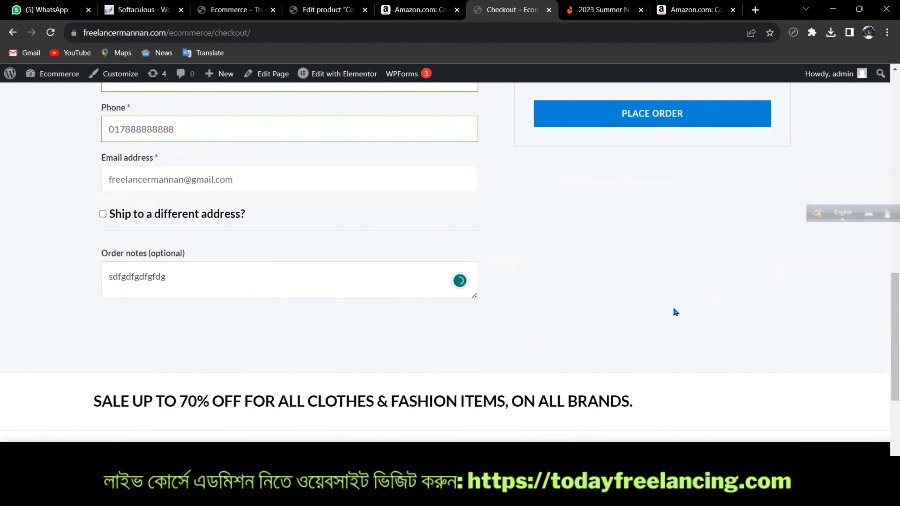
Place the order with cash on delivery as the payment method and decline saving the address in the browser.
scroll(720, 313, "up", 3)
scroll(733, 314, "up", 3)
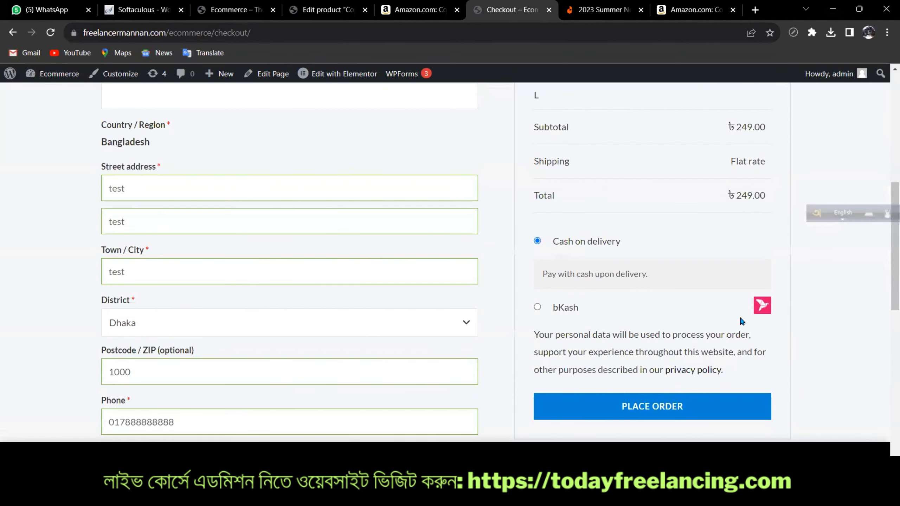
scroll(739, 315, "up", 3)
scroll(577, 265, "up", 4)
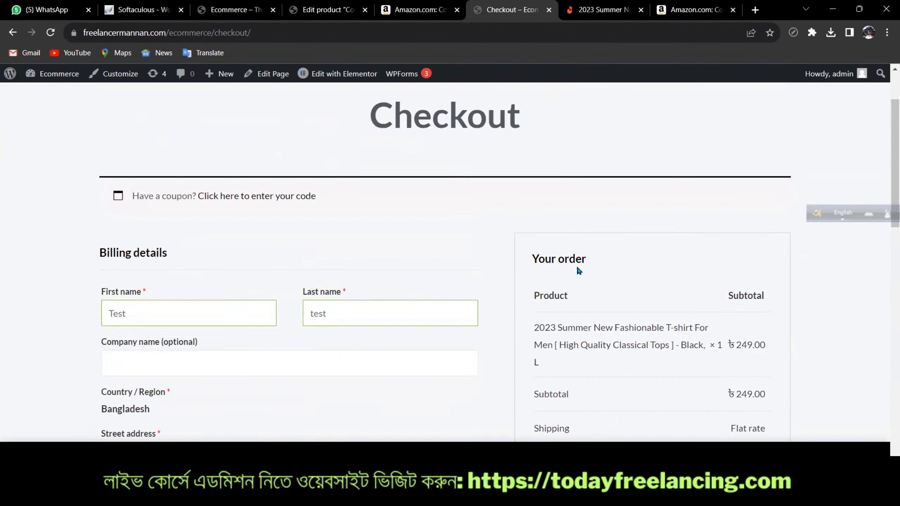
scroll(597, 265, "down", 8)
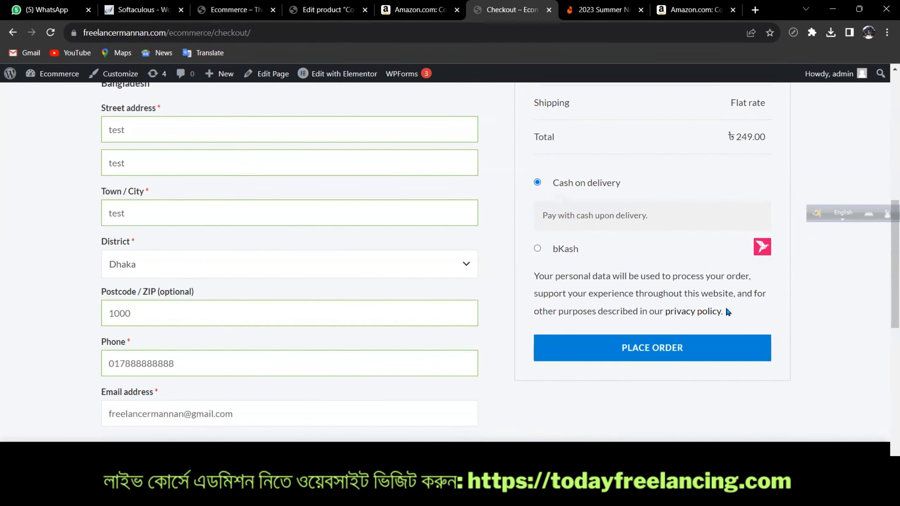
left_click(651, 353)
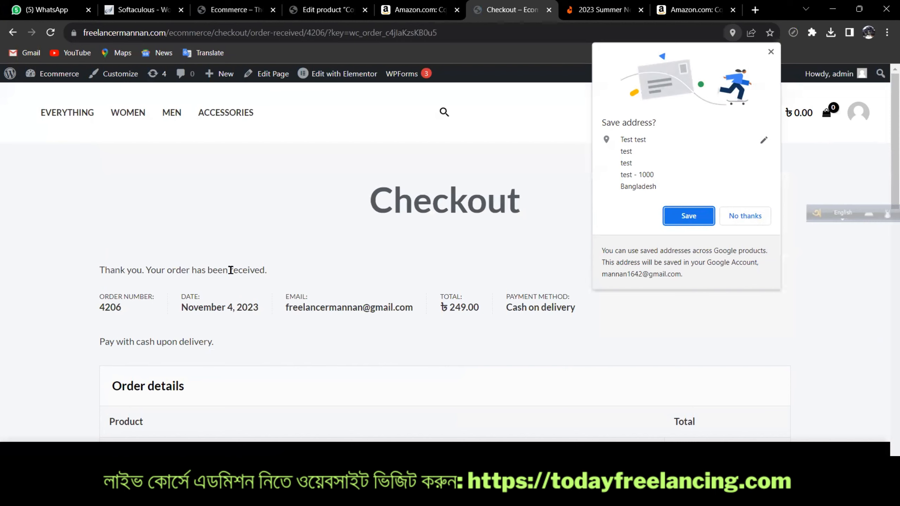
left_click(744, 218)
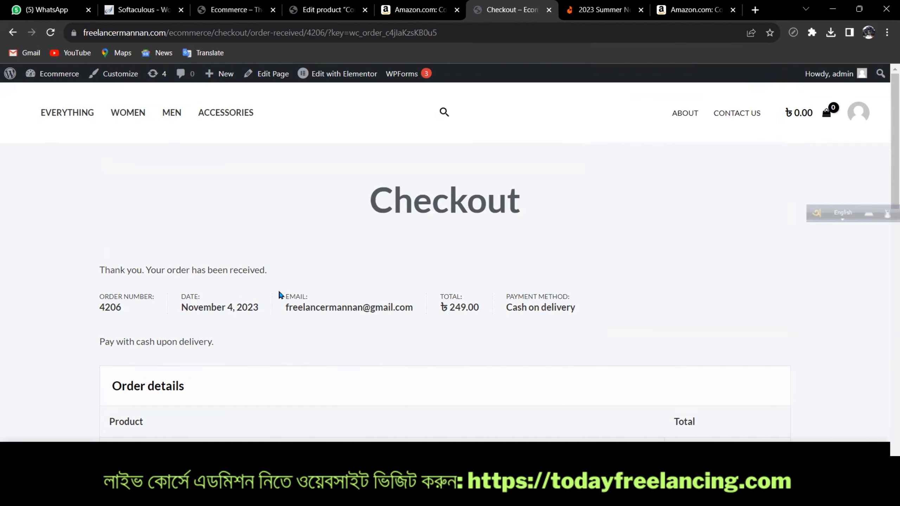
Review the order confirmation, including the product variation, totals, payment method, order note, addresses and customer e-mail.
scroll(317, 293, "down", 6)
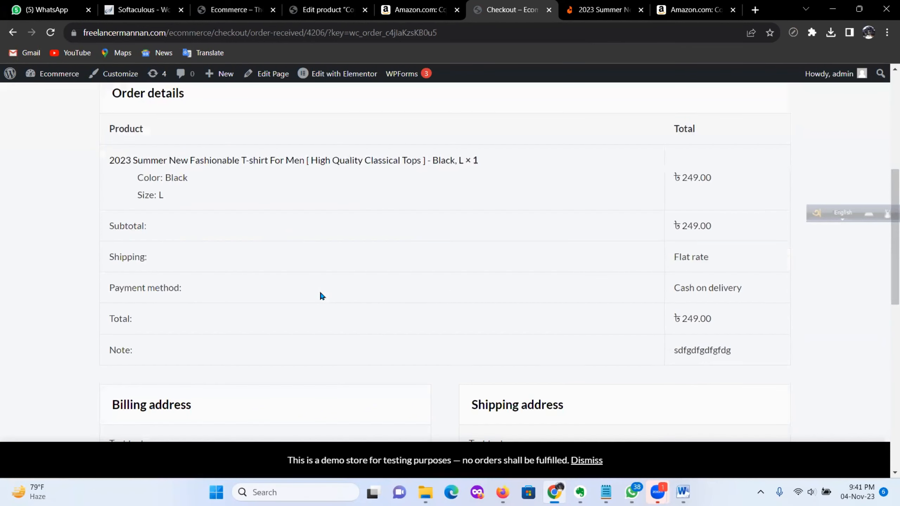
scroll(321, 296, "down", 4)
scroll(320, 295, "up", 8)
scroll(320, 295, "down", 4)
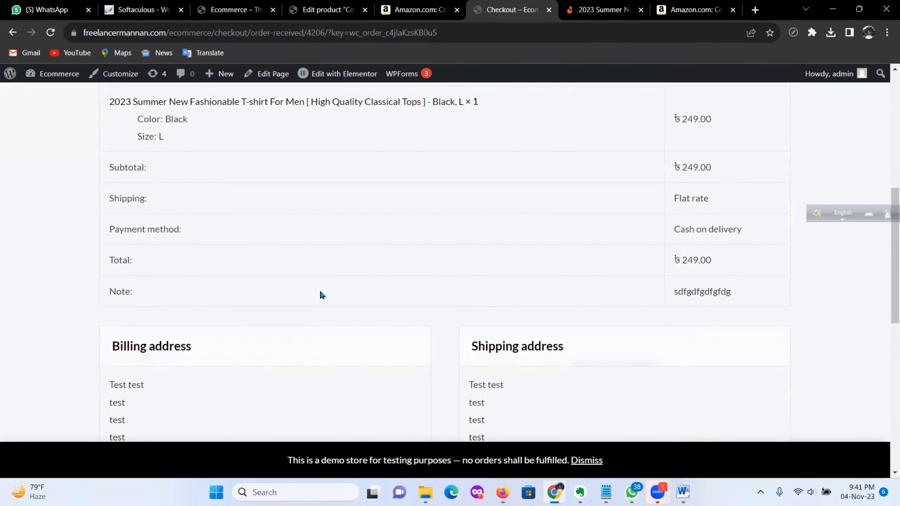
scroll(319, 294, "down", 4)
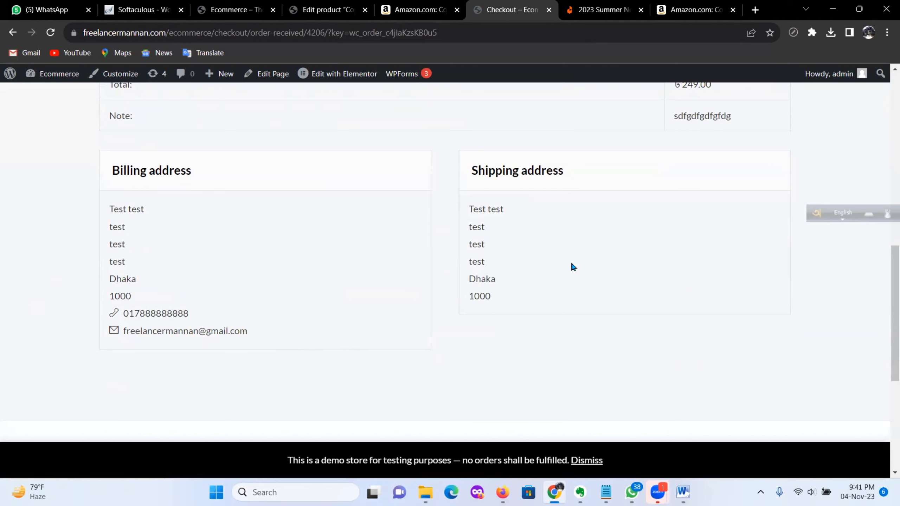
scroll(537, 322, "up", 5)
scroll(537, 321, "up", 3)
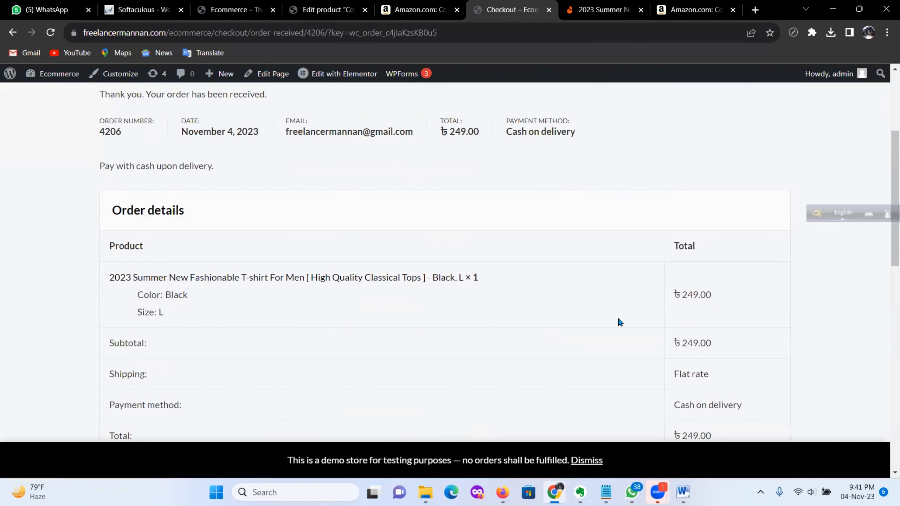
scroll(618, 320, "down", 3)
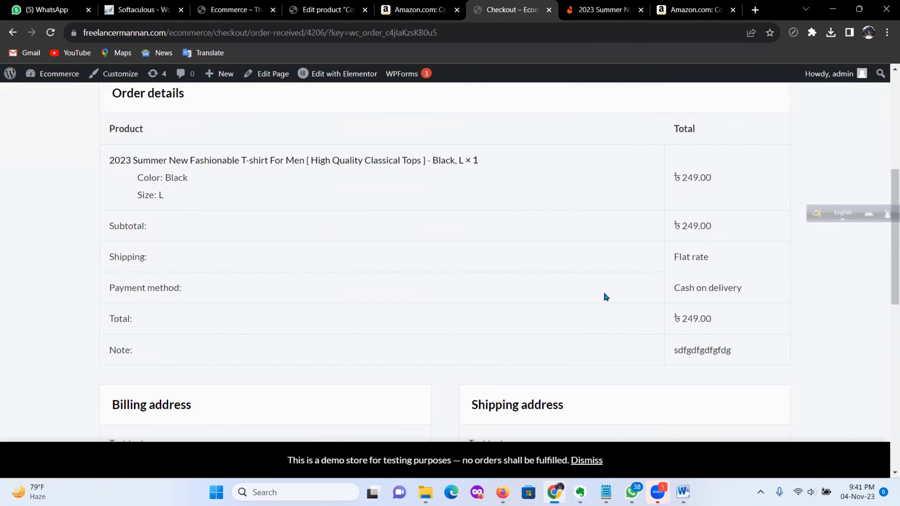
scroll(407, 282, "up", 7)
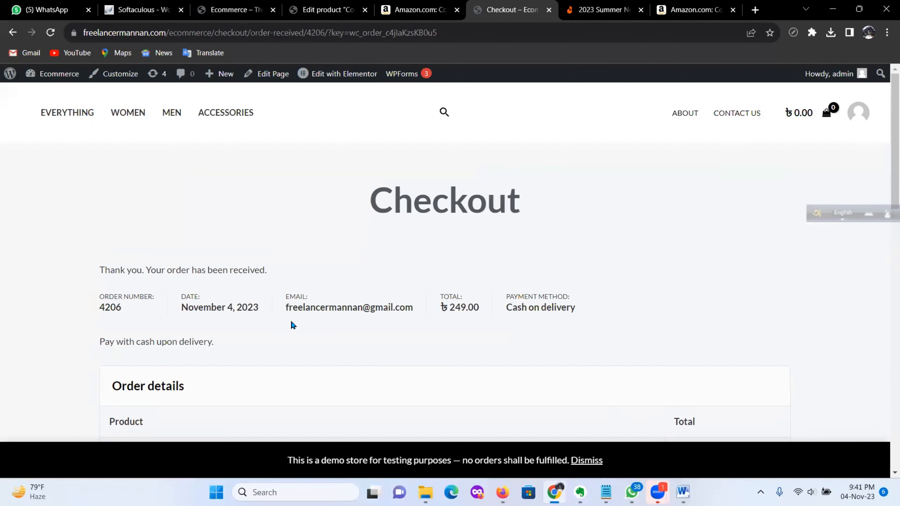
left_click_drag(279, 308, 402, 313)
left_click(417, 341)
Open the newly placed test order for editing from the WooCommerce orders list in the store admin.
left_click(327, 9)
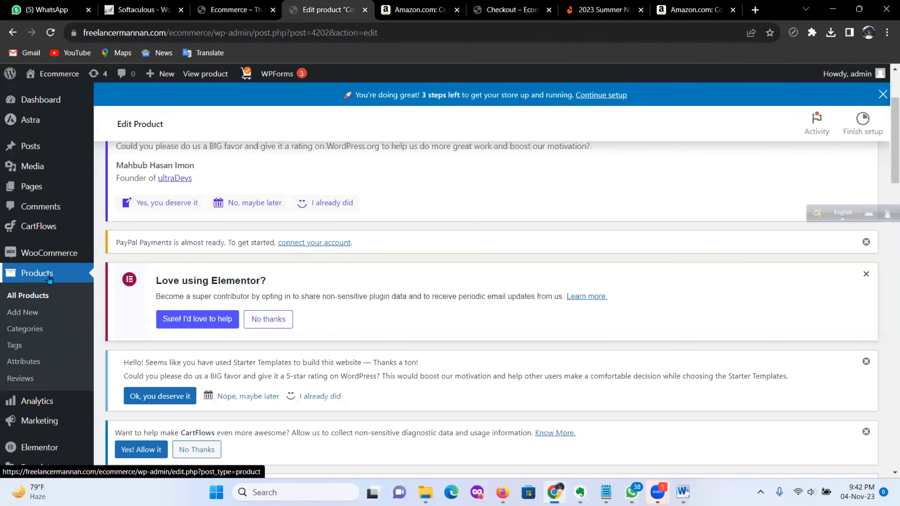
mouse_move(55, 248)
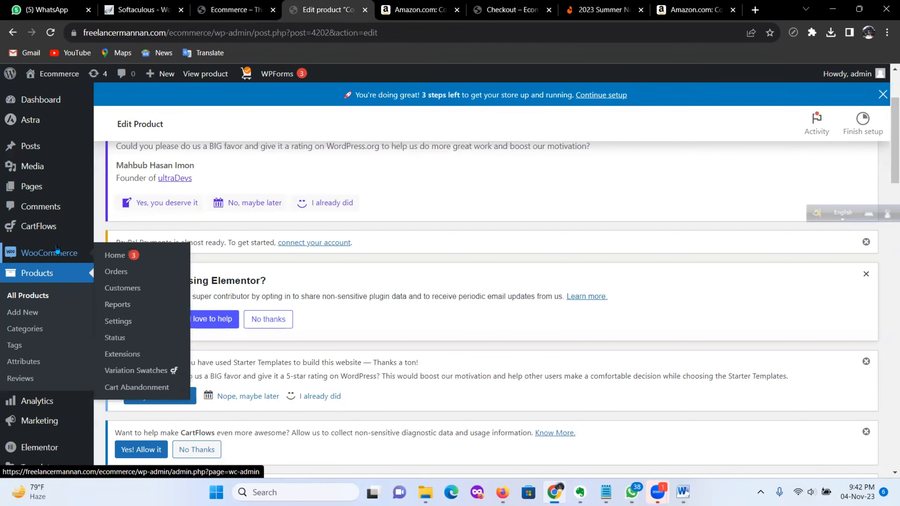
left_click(117, 271)
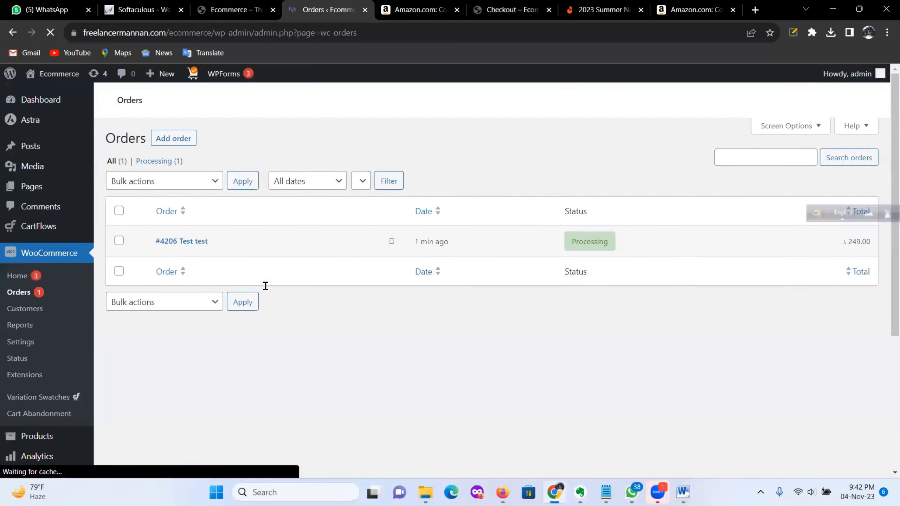
scroll(359, 290, "down", 6)
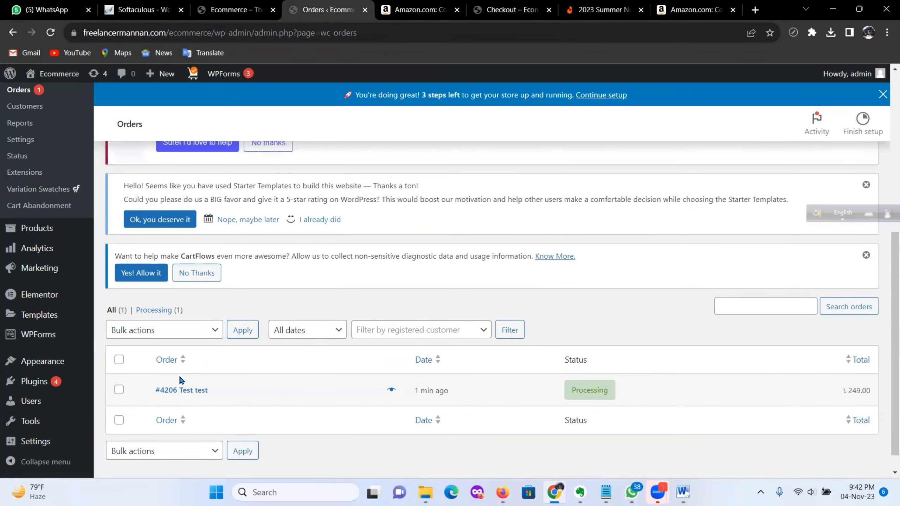
scroll(233, 377, "down", 1)
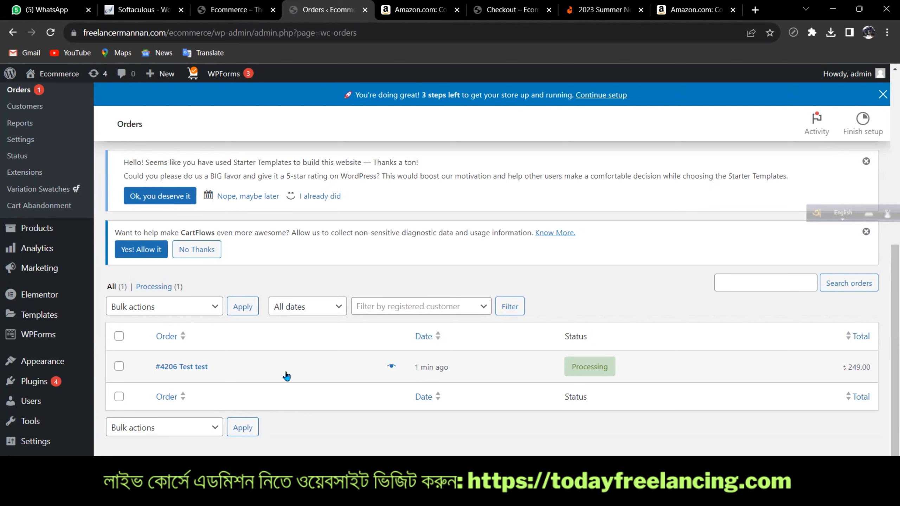
left_click(185, 366)
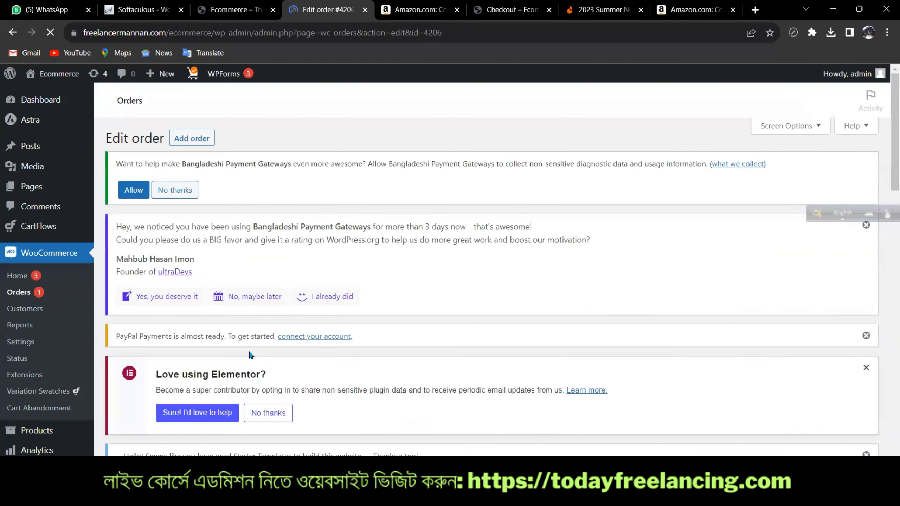
Check the payment method and the customer's IP address in the order details.
scroll(343, 209, "down", 6)
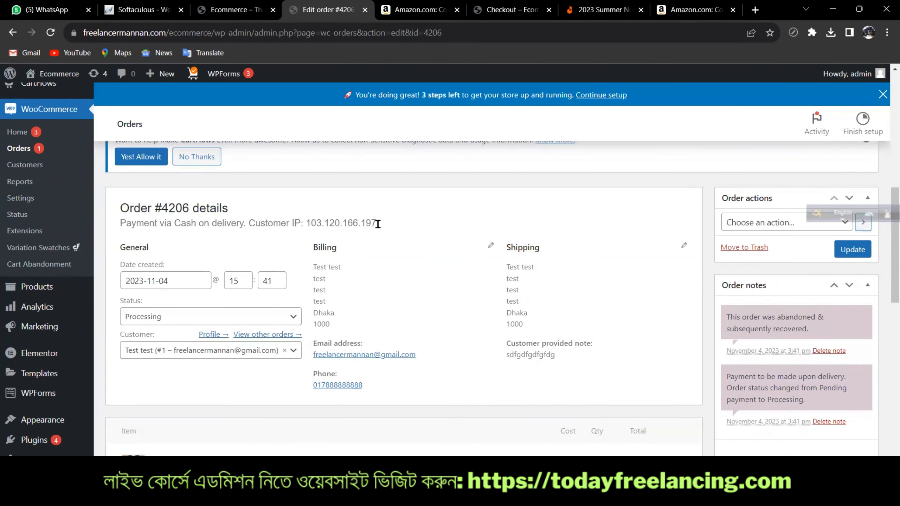
left_click_drag(393, 223, 306, 225)
left_click(418, 233)
Look through the available order statuses and the customer selection without changing either.
left_click(300, 319)
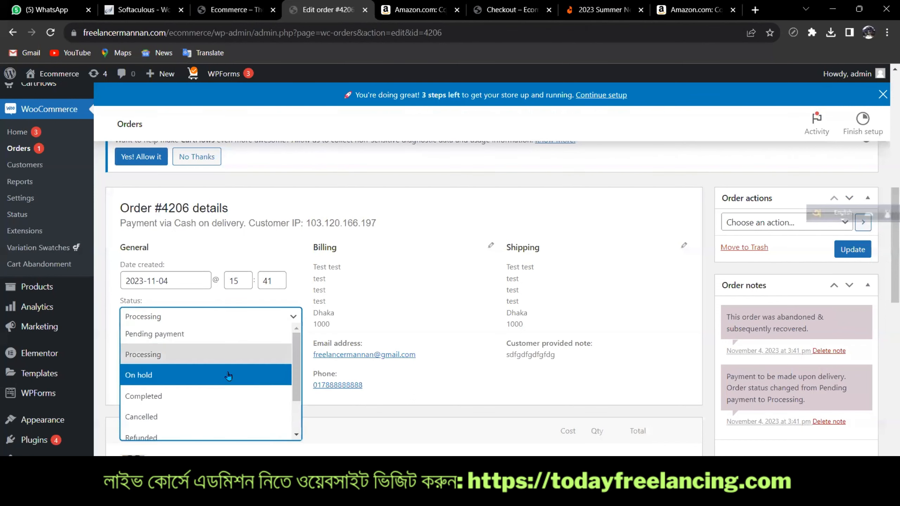
scroll(201, 427, "down", 2)
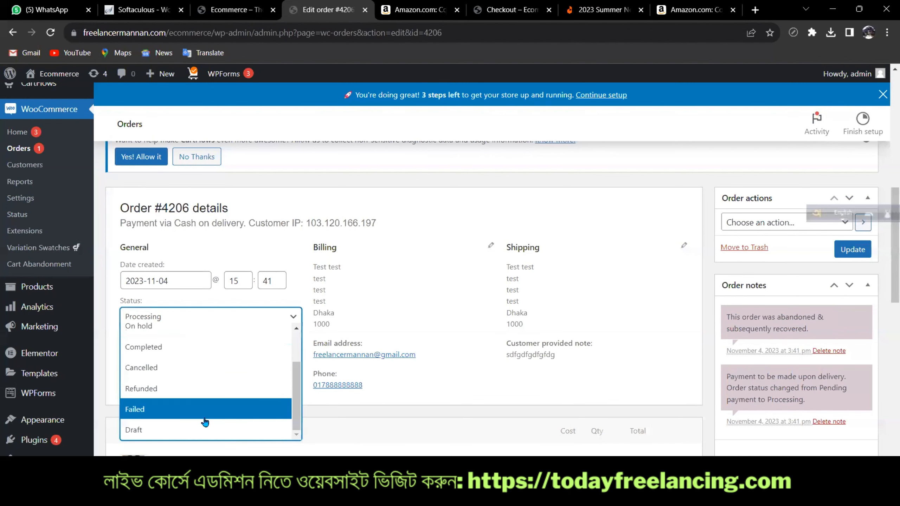
scroll(165, 338, "up", 2)
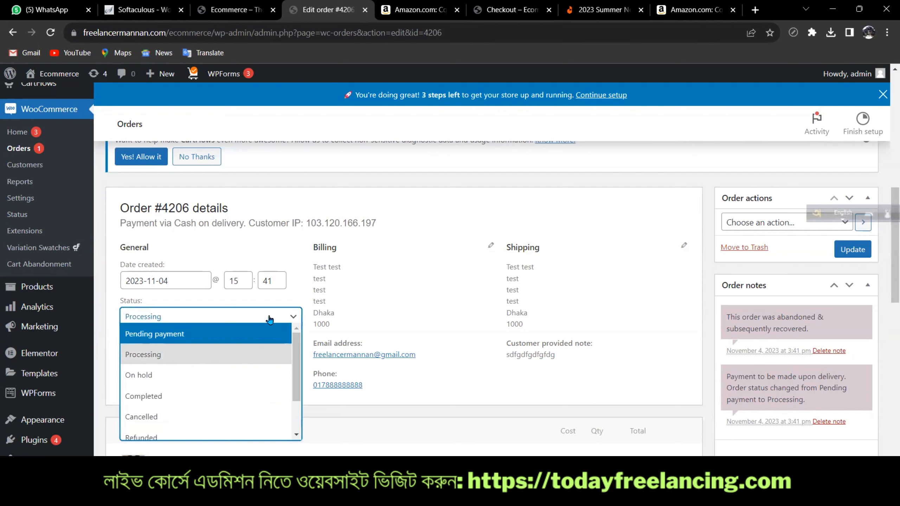
left_click(422, 290)
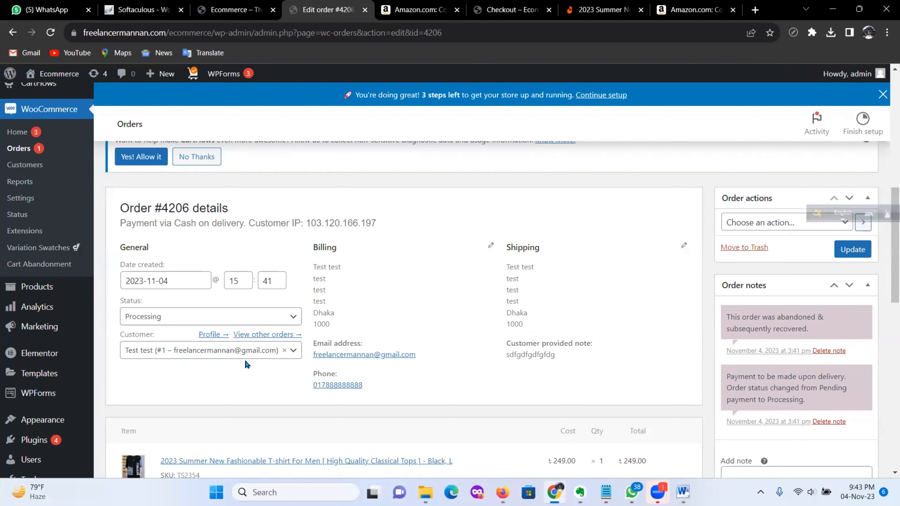
left_click(293, 352)
left_click(624, 355)
Examine the ordered T-shirt's SKU, variation, colour, size, cost and quantity, plus the shipping and order totals.
scroll(625, 337, "down", 5)
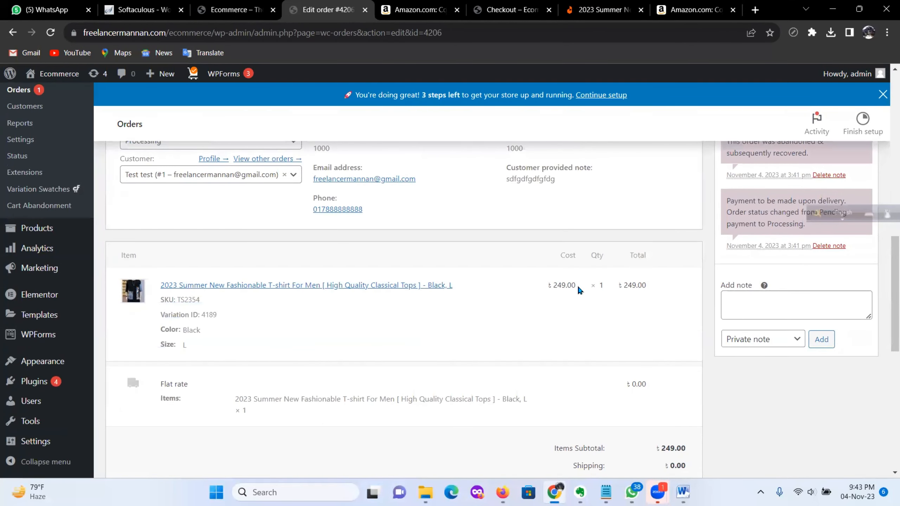
left_click_drag(665, 286, 528, 285)
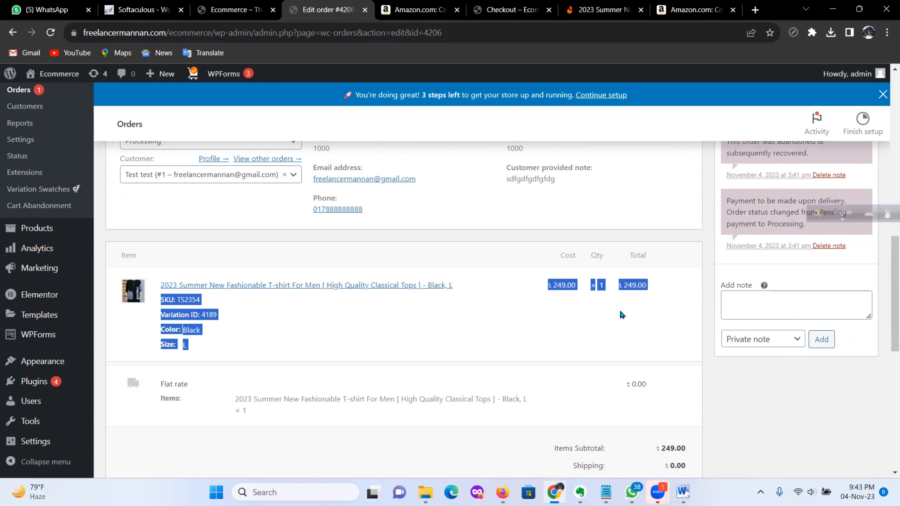
left_click(561, 332)
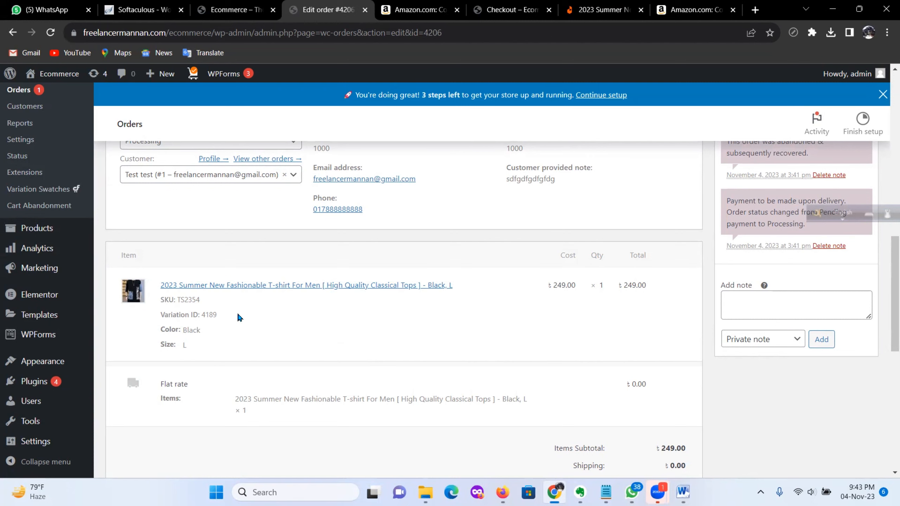
left_click_drag(184, 318, 259, 321)
left_click(304, 326)
scroll(304, 326, "down", 4)
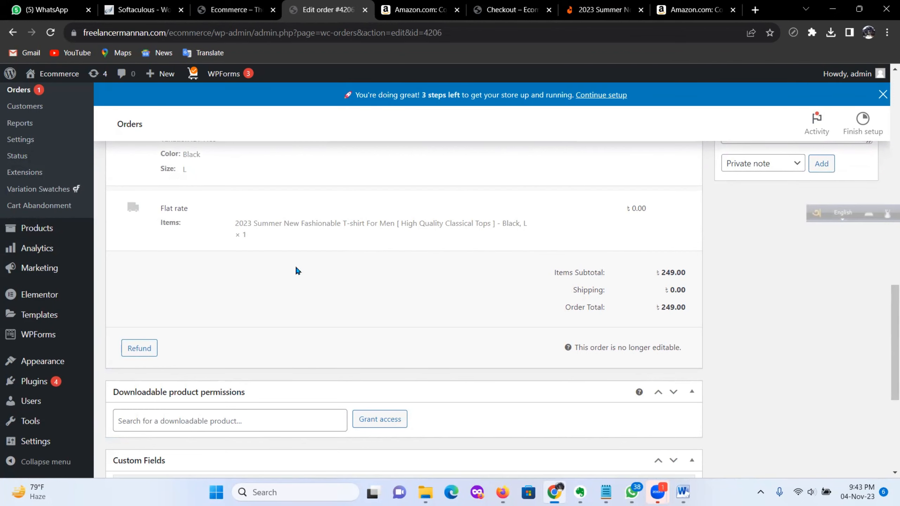
scroll(312, 273, "up", 2)
scroll(531, 307, "up", 2)
scroll(597, 309, "down", 4)
scroll(603, 319, "down", 4)
scroll(604, 323, "up", 10)
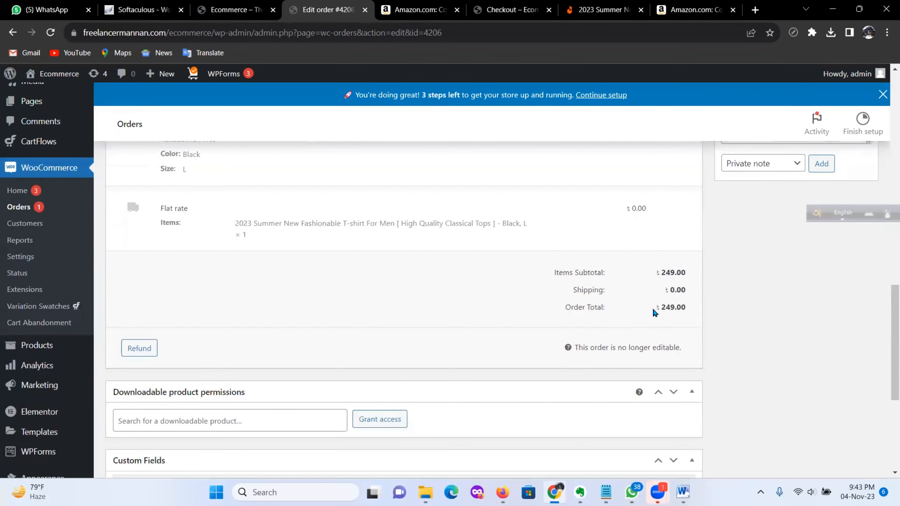
Set the order's status to Completed and update the order.
scroll(668, 310, "up", 5)
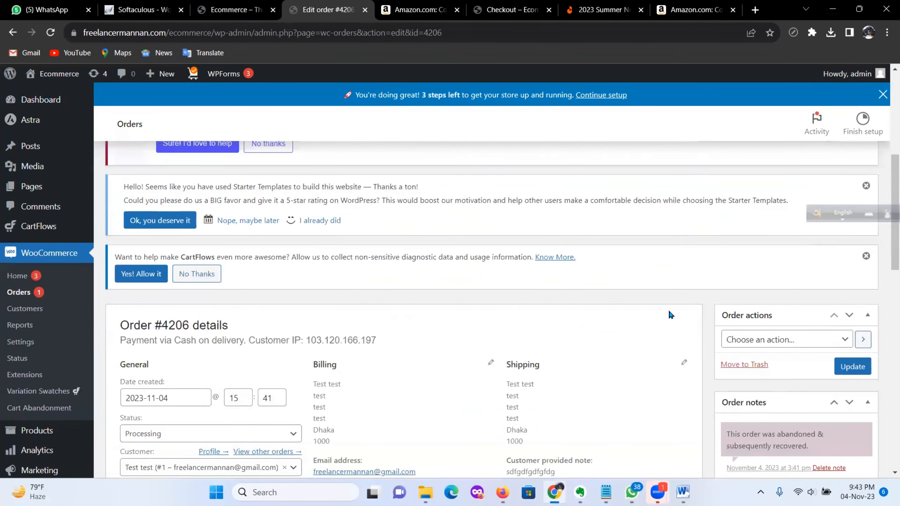
scroll(668, 309, "down", 3)
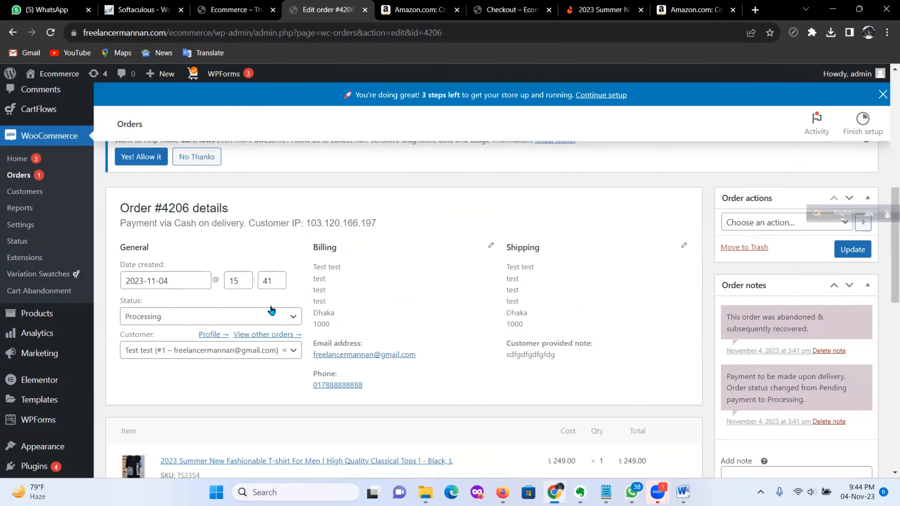
left_click(296, 317)
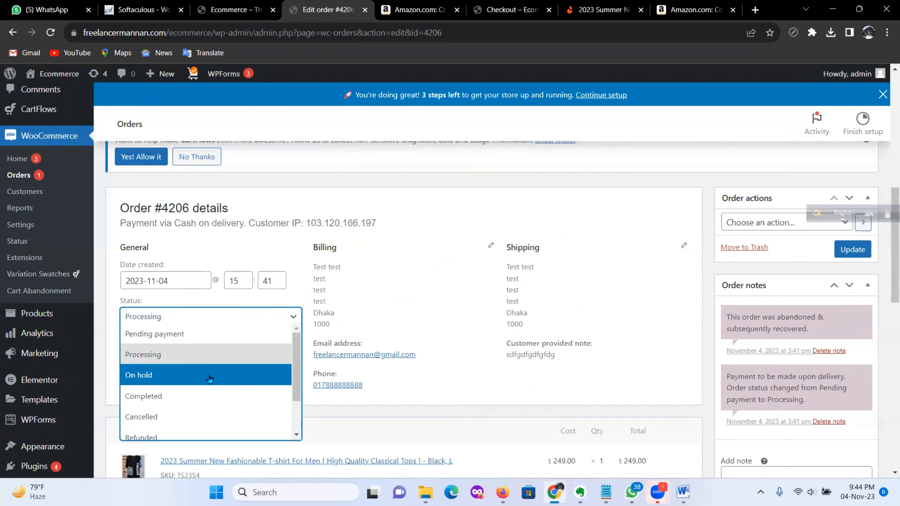
left_click(209, 376)
left_click(293, 318)
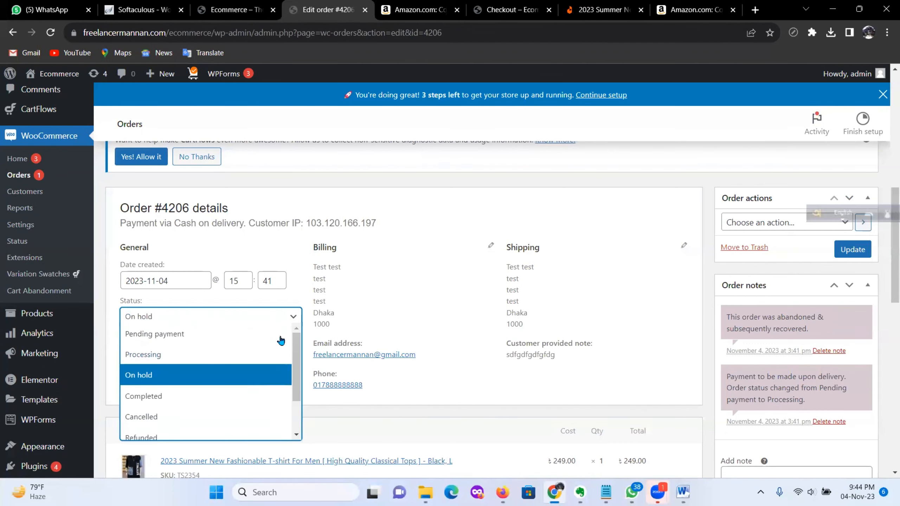
left_click(154, 396)
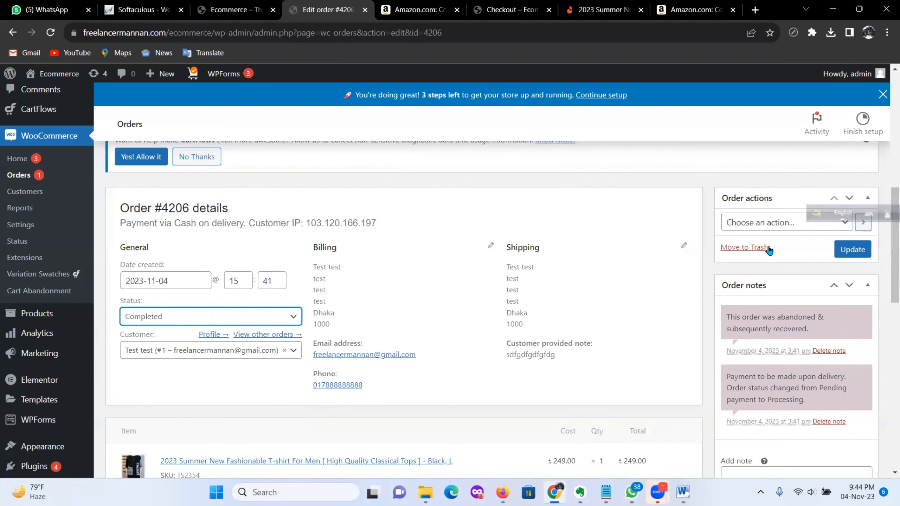
left_click(853, 249)
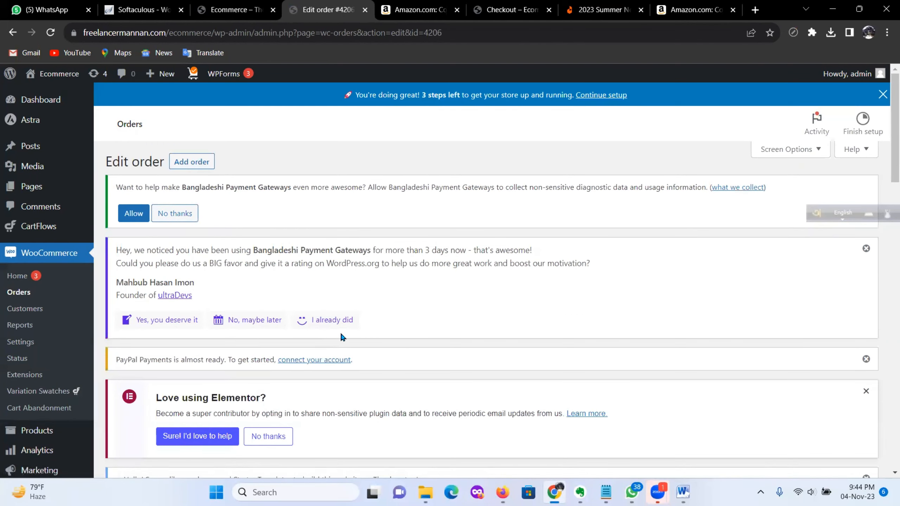
Check the updated order's details and return to the list of WooCommerce orders.
scroll(351, 335, "down", 5)
scroll(360, 341, "down", 8)
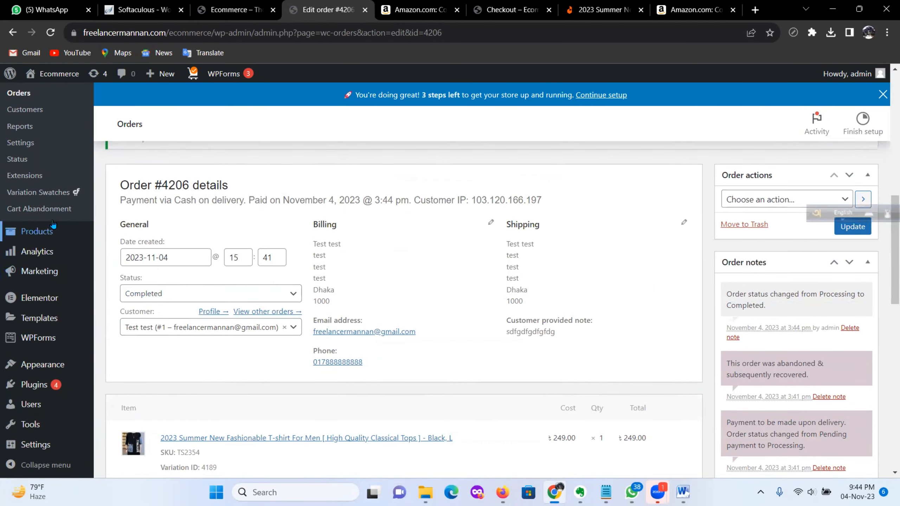
scroll(53, 226, "up", 5)
left_click(32, 269)
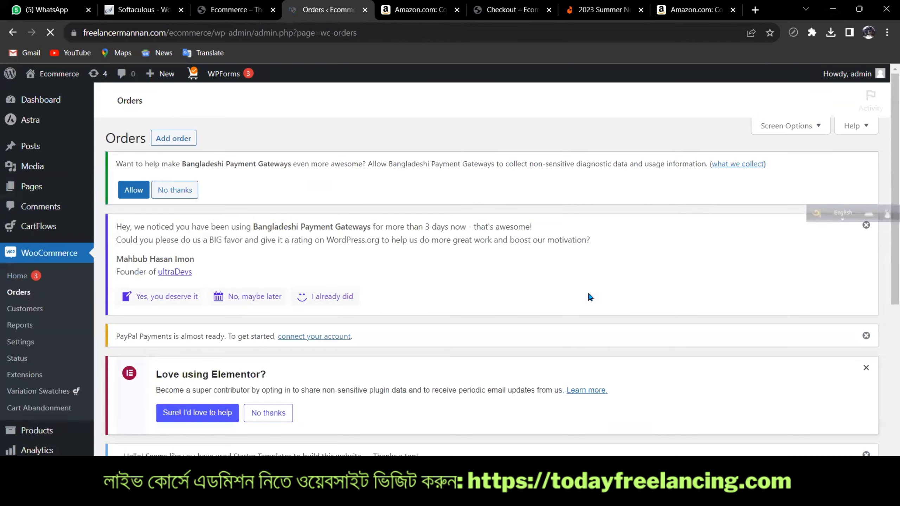
Check the test order's status note in the orders list and open the customers list to review the customer's record.
scroll(607, 337, "down", 8)
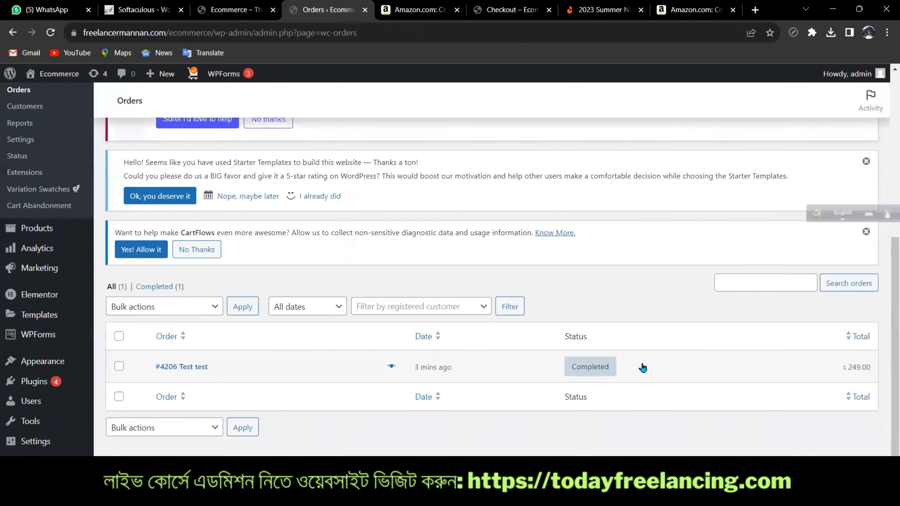
mouse_move(566, 375)
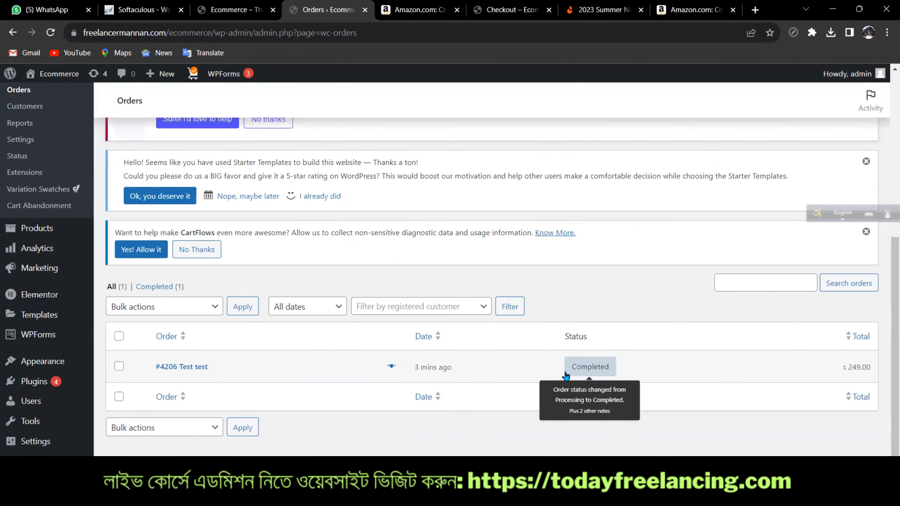
scroll(110, 254, "up", 5)
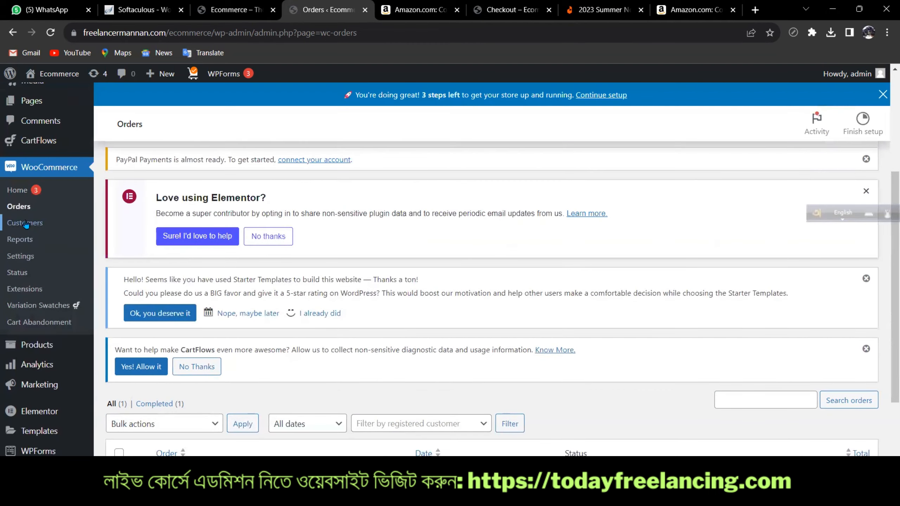
scroll(25, 223, "up", 1)
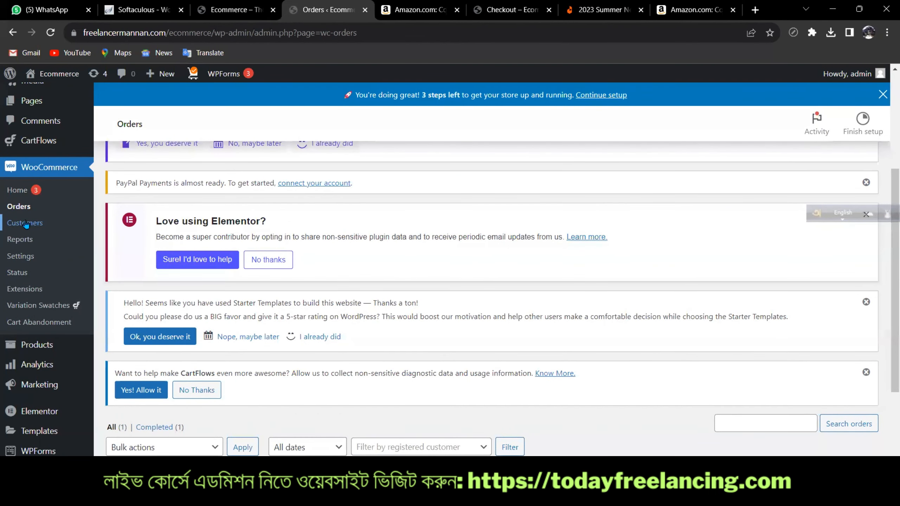
left_click(26, 223)
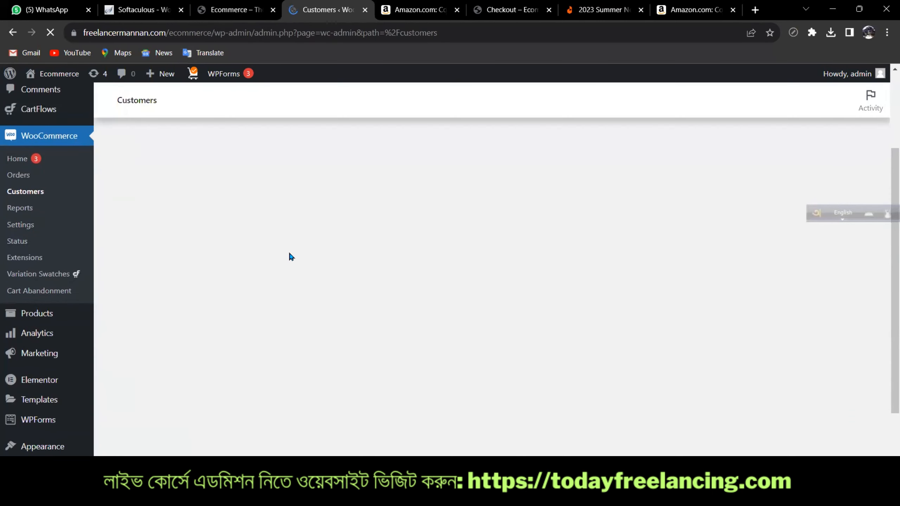
scroll(33, 276, "up", 1)
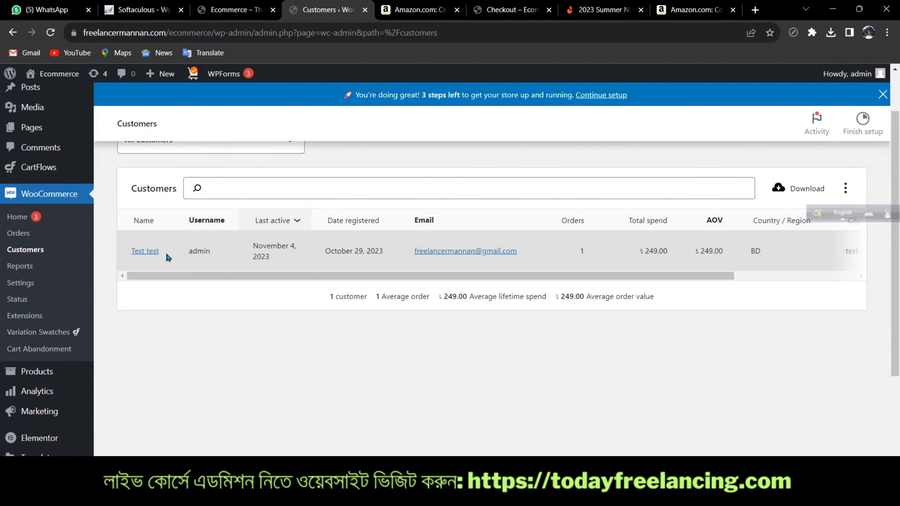
Open the WooCommerce reports and examine the last 7 days' sales, orders, refunds, shipping and coupon figures, plus the available date ranges.
left_click(24, 267)
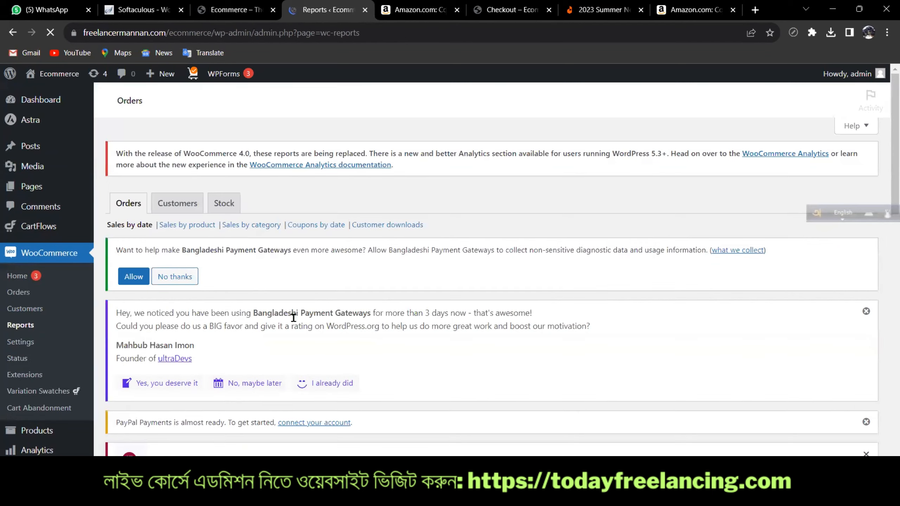
scroll(298, 315, "down", 15)
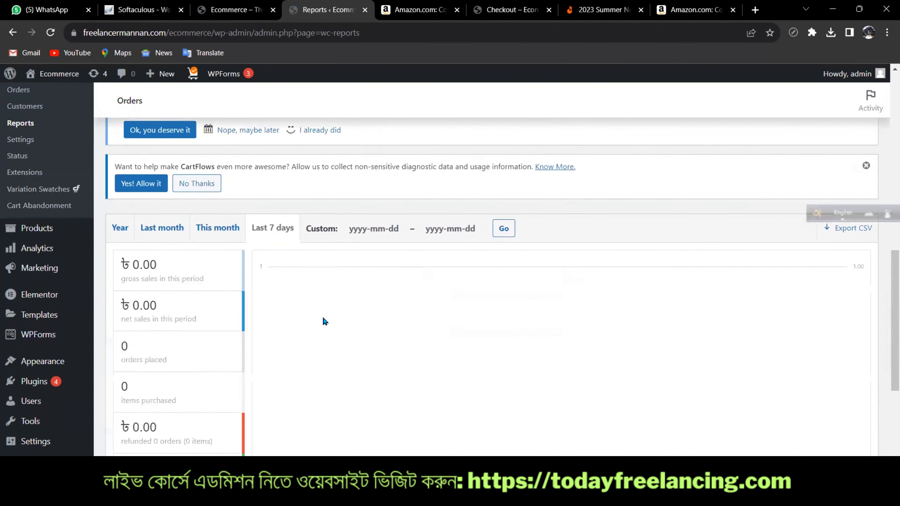
scroll(304, 302, "down", 5)
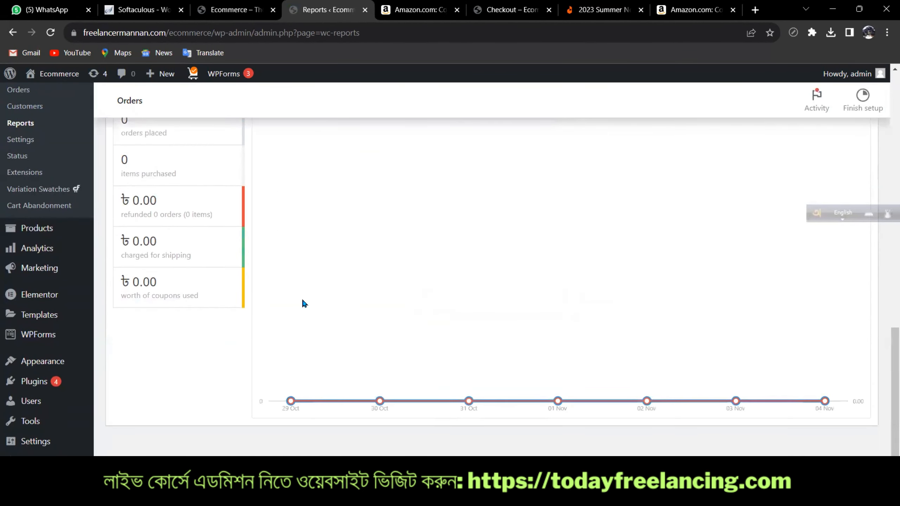
scroll(302, 301, "up", 5)
scroll(301, 298, "up", 2)
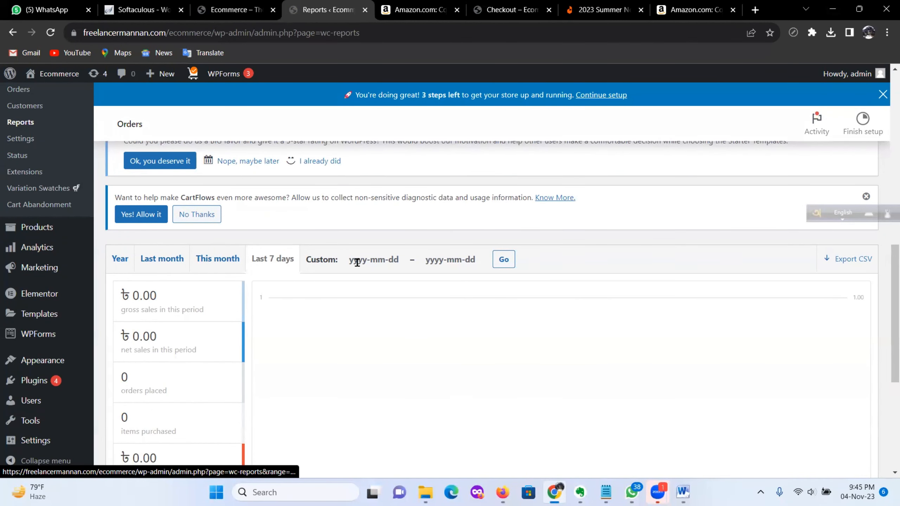
scroll(513, 265, "down", 3)
scroll(220, 325, "up", 5)
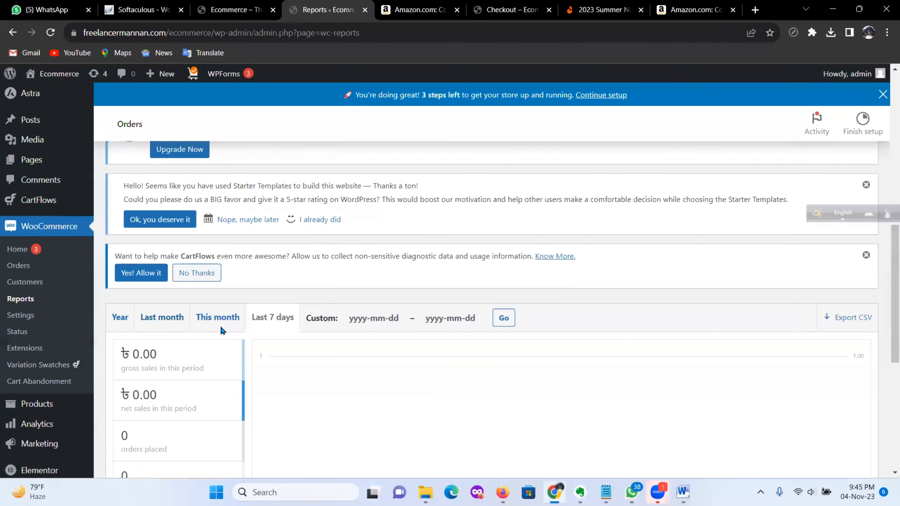
scroll(323, 354, "down", 3)
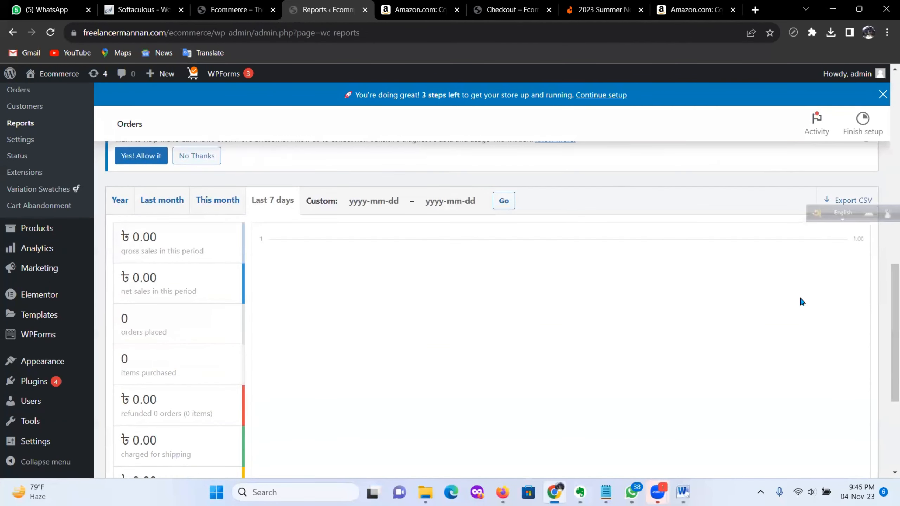
scroll(884, 273, "up", 3)
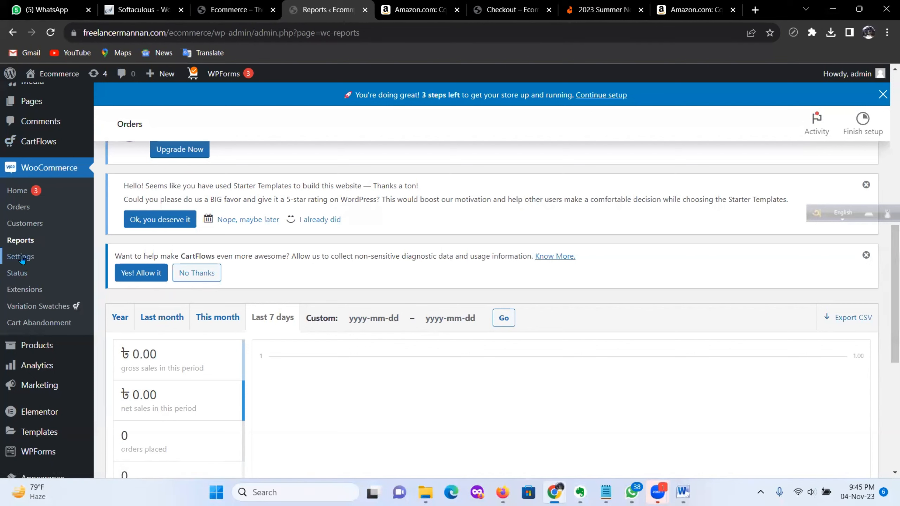
Open the WooCommerce system status and examine the WordPress environment, server environment and database table details.
left_click(187, 270)
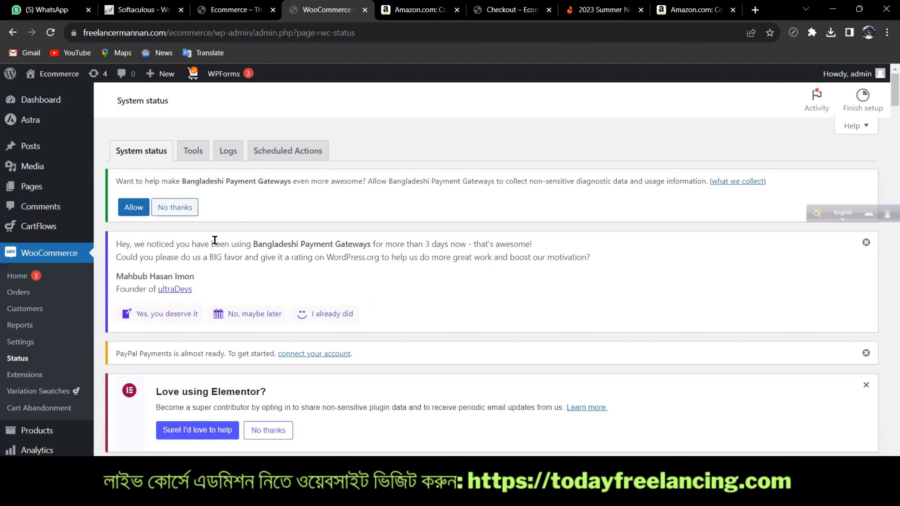
scroll(344, 257, "down", 5)
scroll(343, 257, "down", 9)
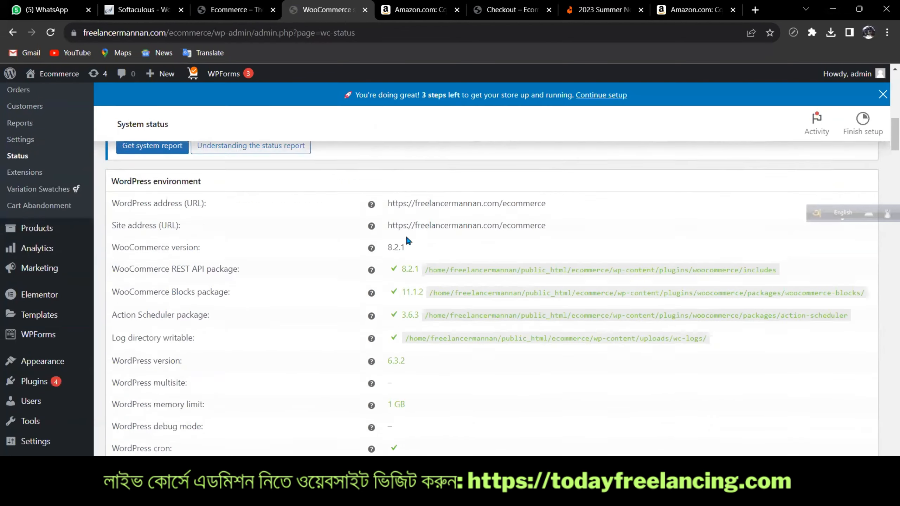
scroll(397, 229, "up", 3)
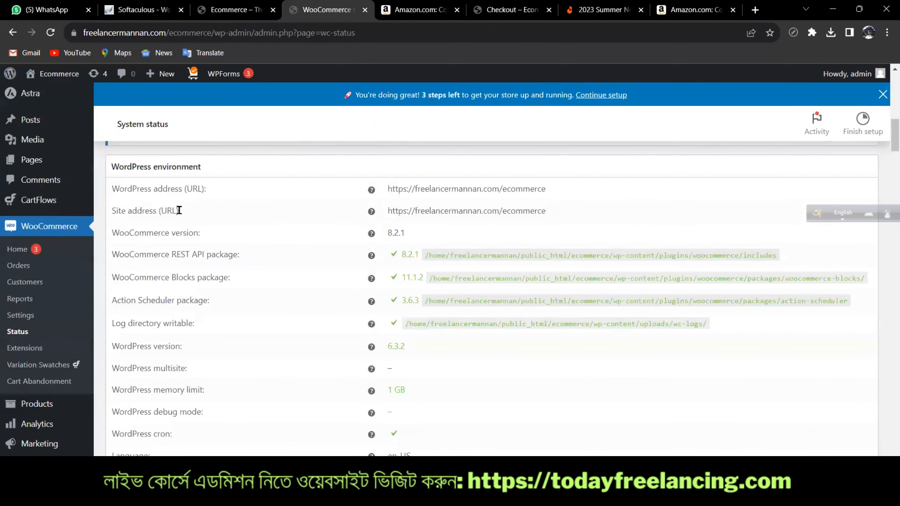
scroll(278, 234, "down", 9)
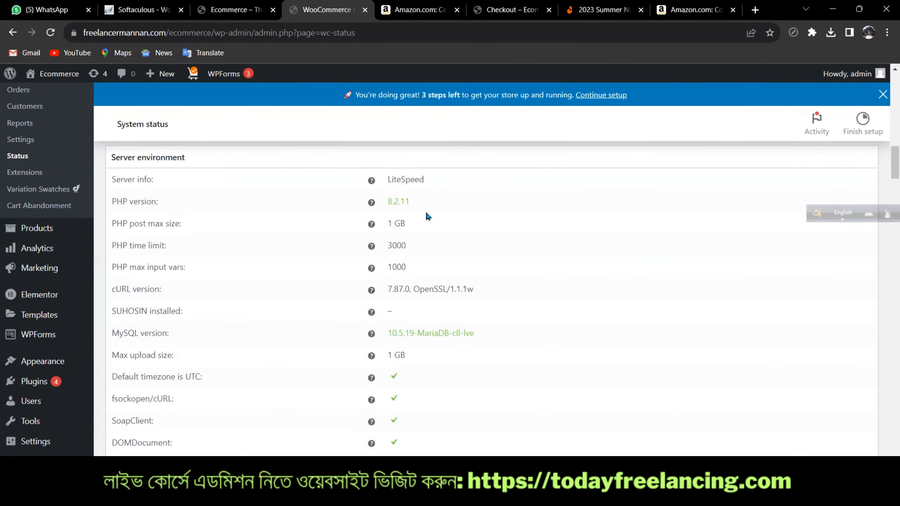
scroll(444, 315, "down", 20)
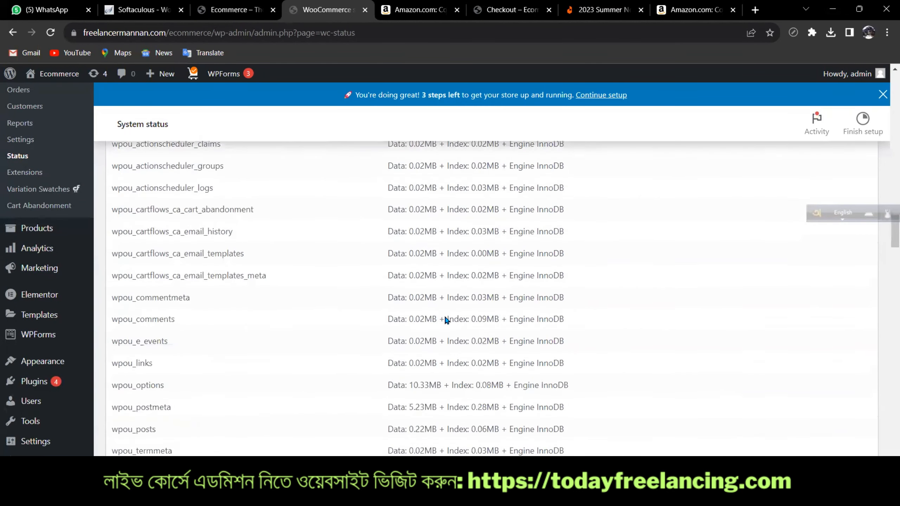
scroll(444, 316, "down", 12)
scroll(351, 317, "up", 15)
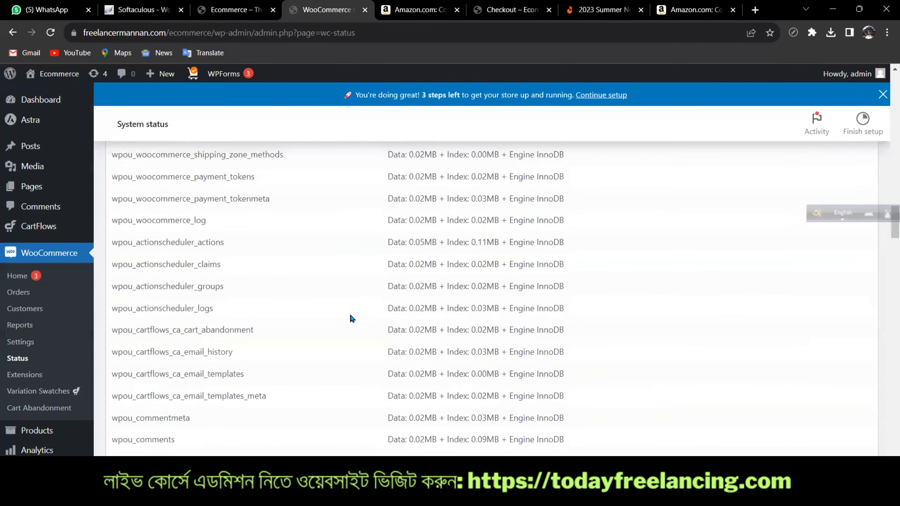
scroll(350, 318, "up", 20)
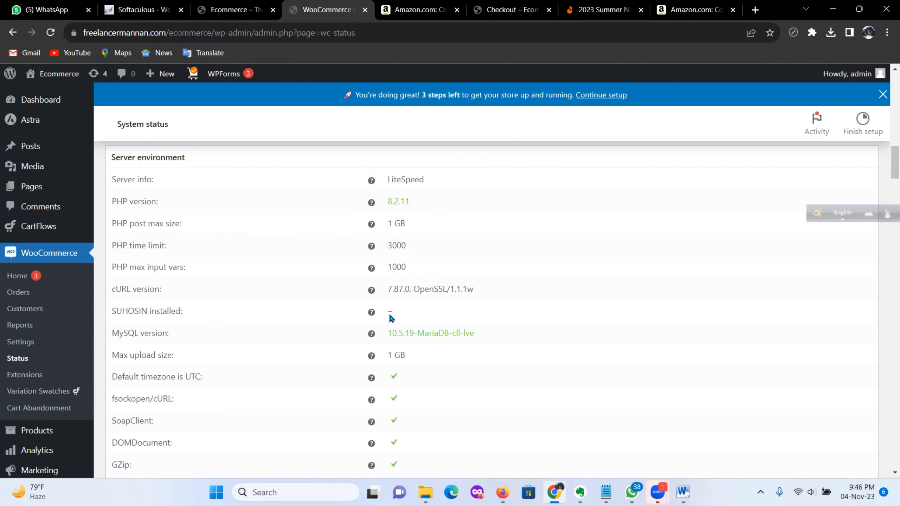
scroll(337, 272, "up", 1)
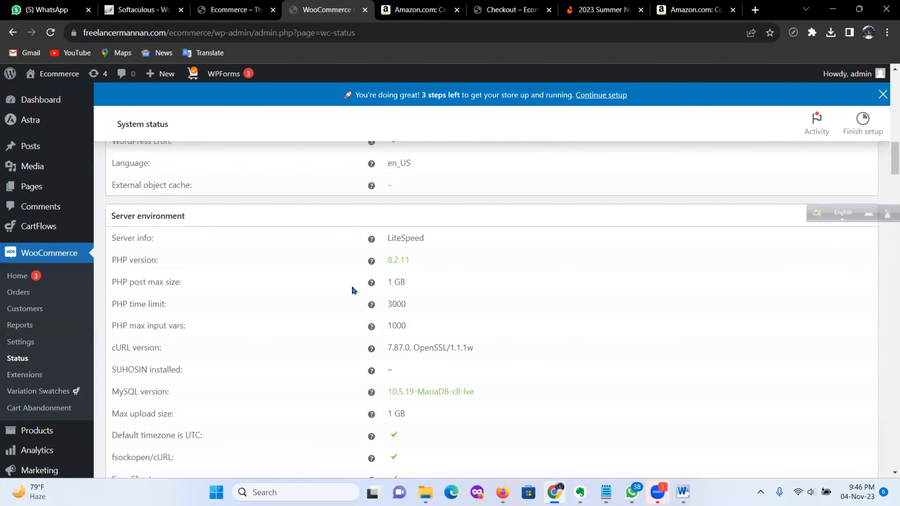
scroll(176, 312, "up", 15)
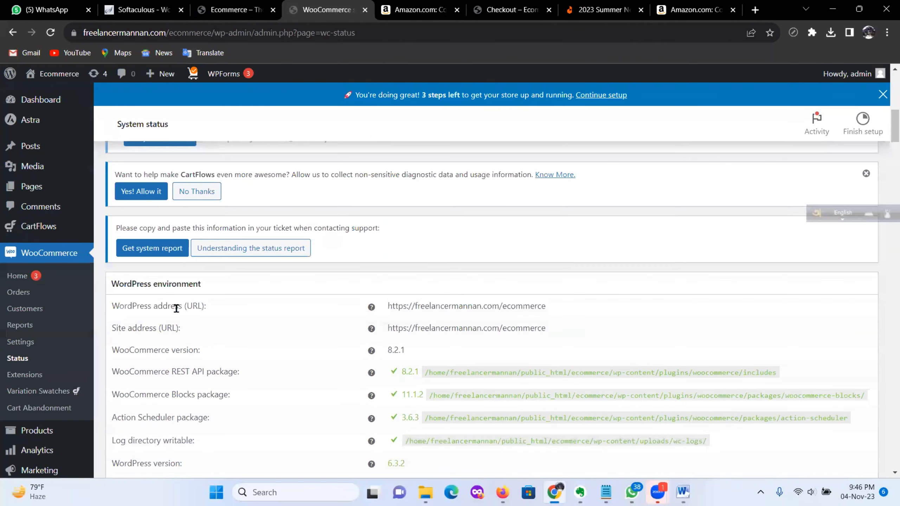
scroll(176, 311, "up", 4)
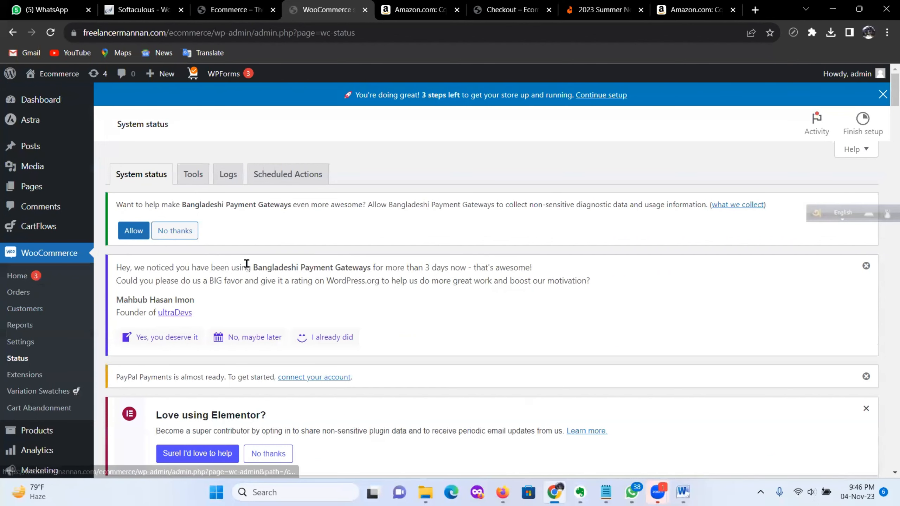
scroll(266, 262, "down", 2)
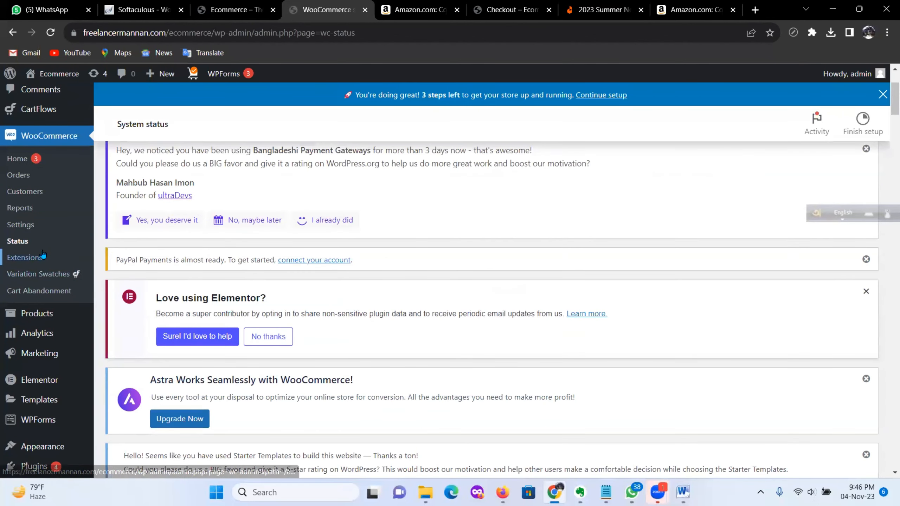
scroll(42, 253, "up", 2)
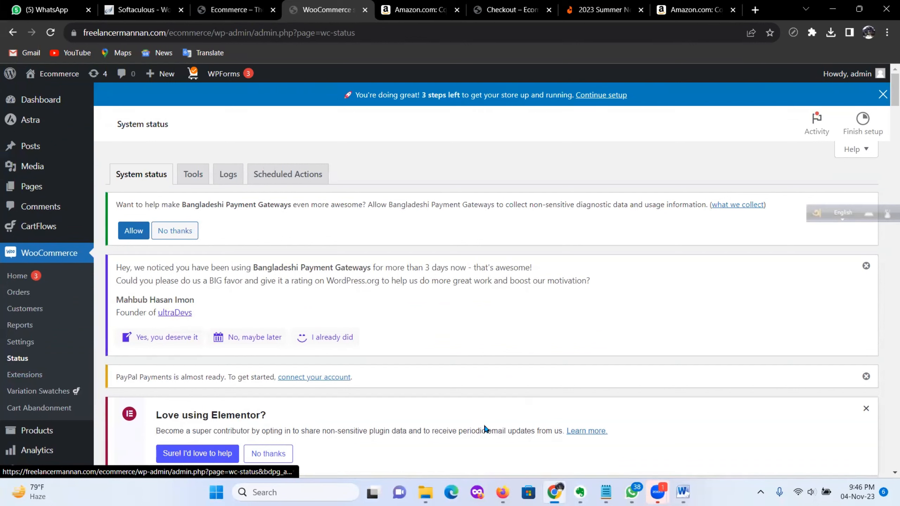
Switch to the open Word document.
left_click(683, 492)
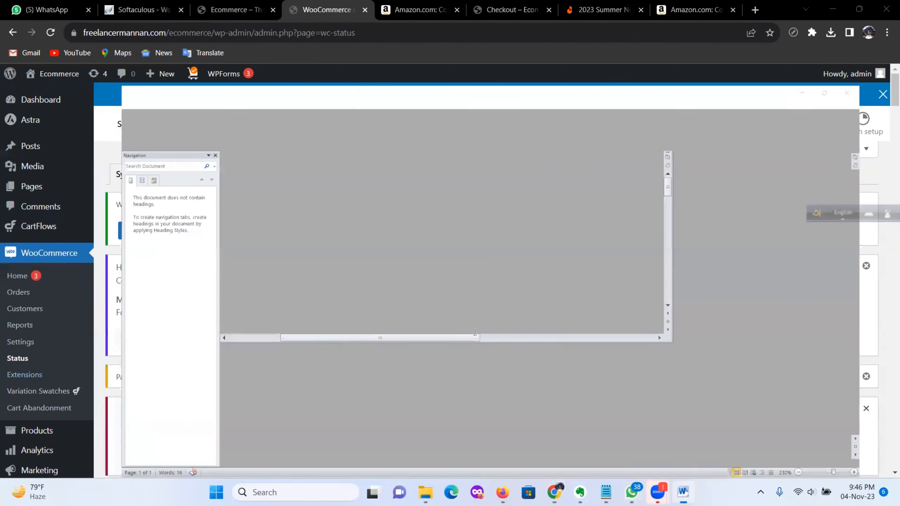